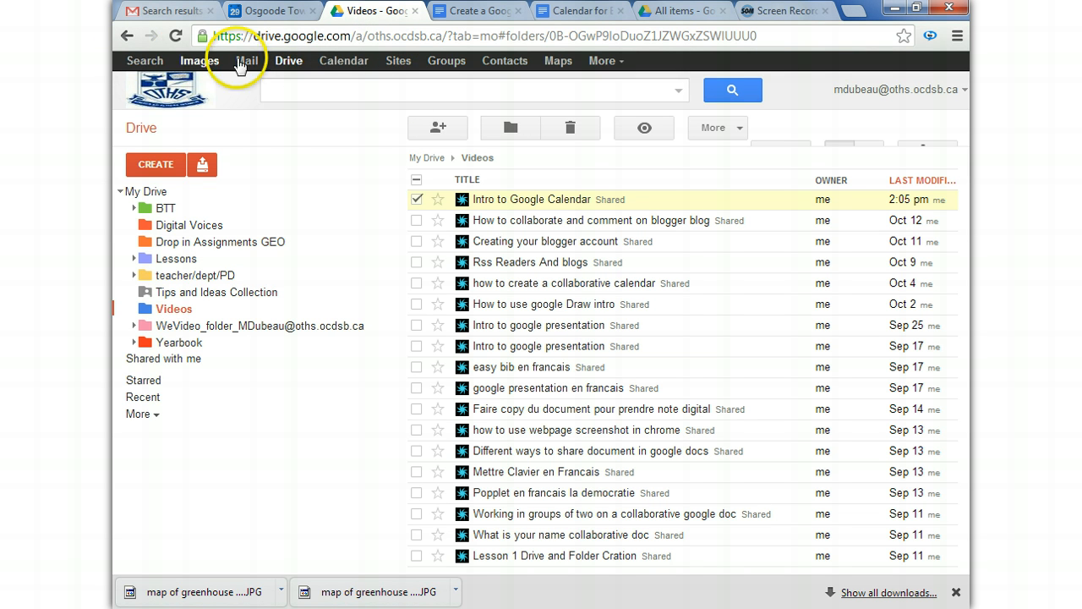
# Step: Start creating a new site in Google Sites and look through the featured public templates in the gallery
pyautogui.click(400, 72)
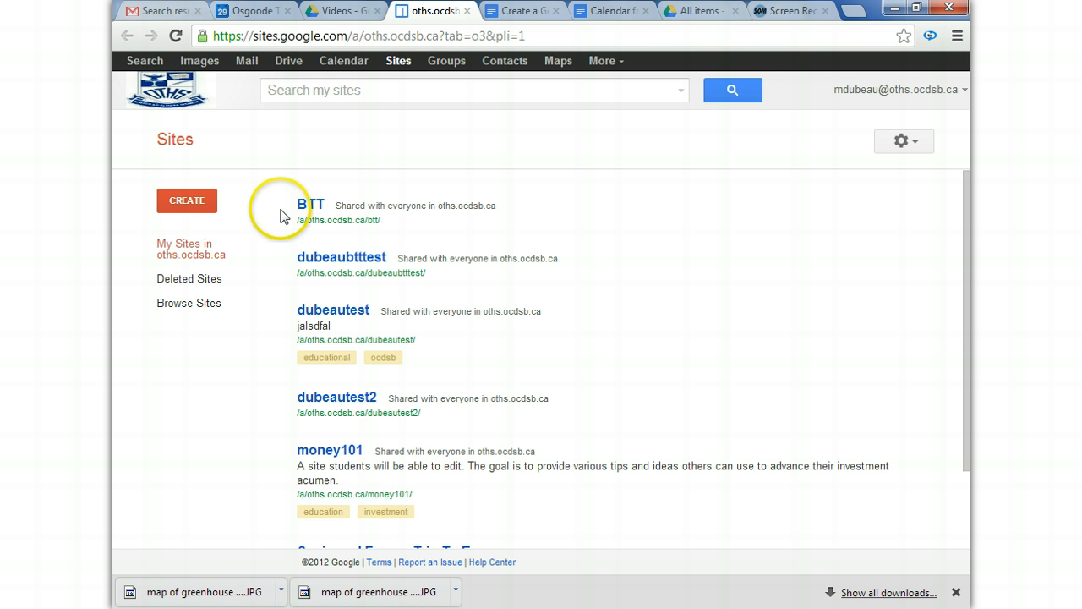
pyautogui.click(187, 201)
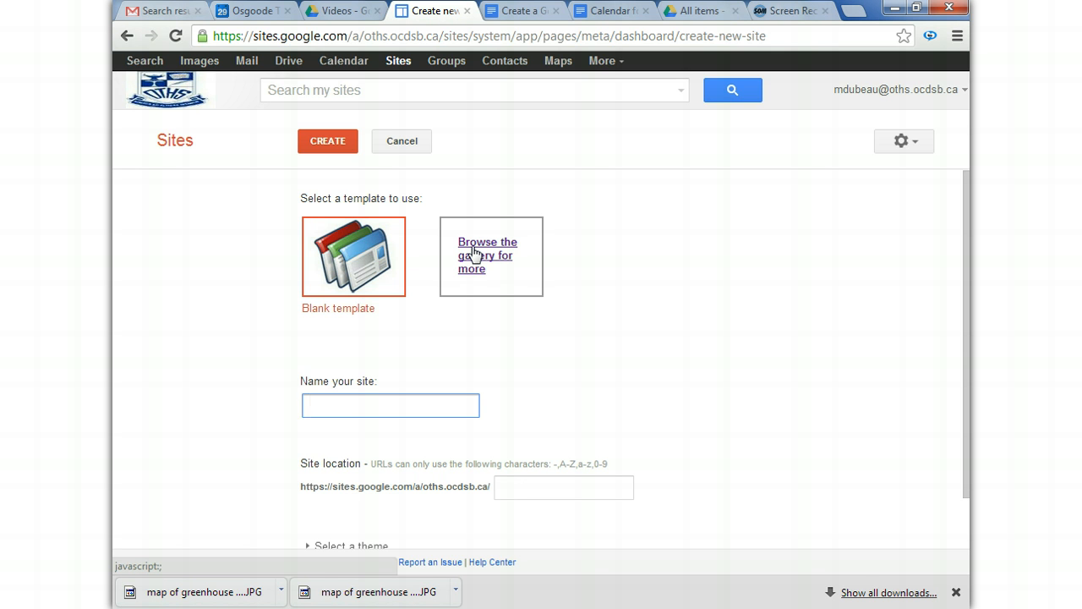
pyautogui.click(474, 253)
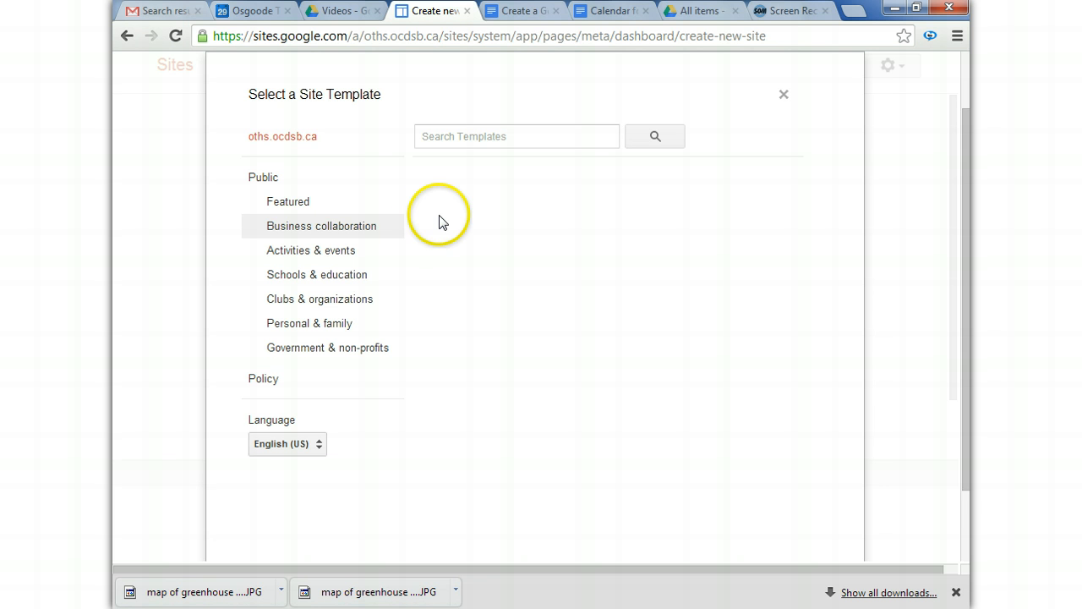
pyautogui.click(783, 95)
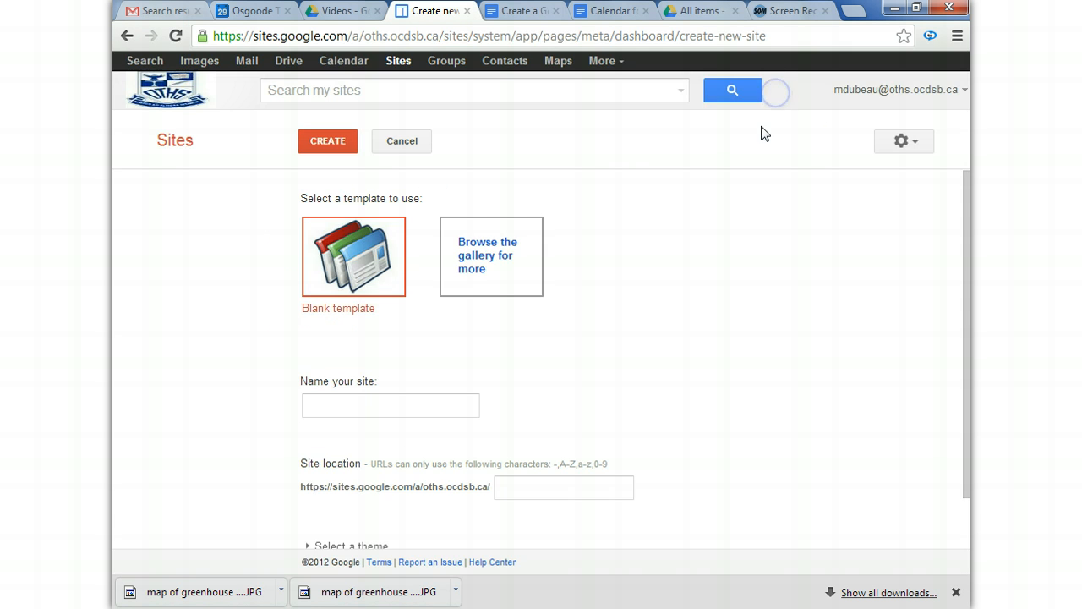
pyautogui.click(477, 259)
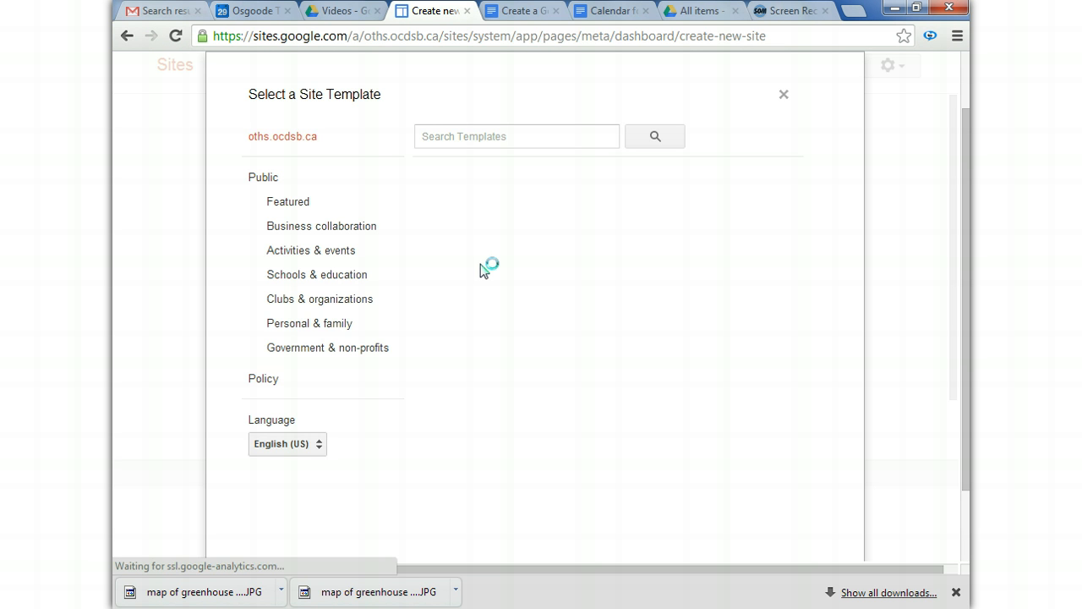
pyautogui.click(310, 211)
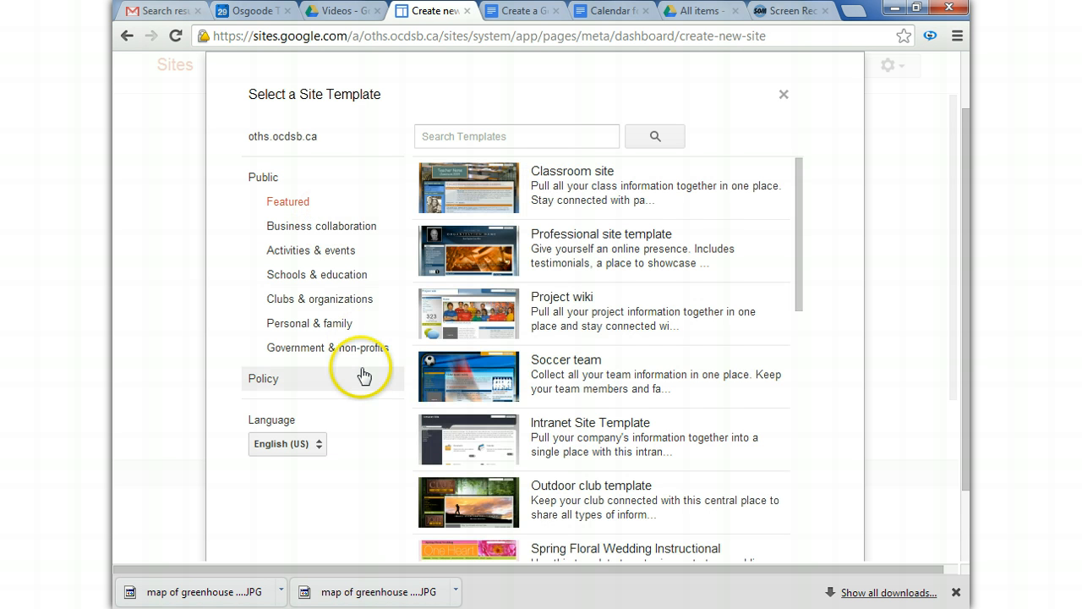
pyautogui.scroll(-1, 551, 447)
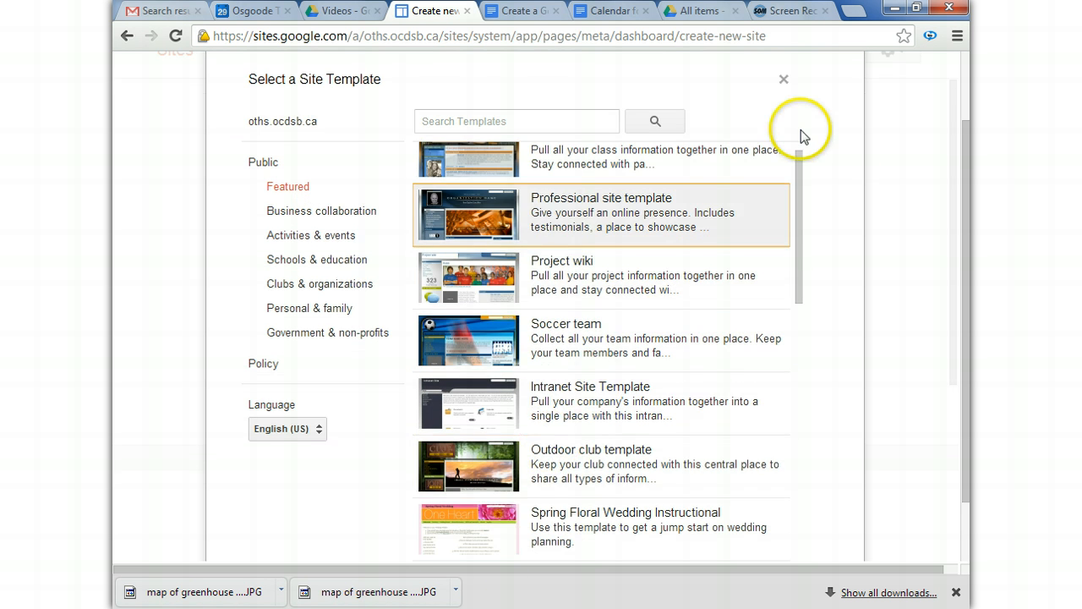
pyautogui.click(782, 80)
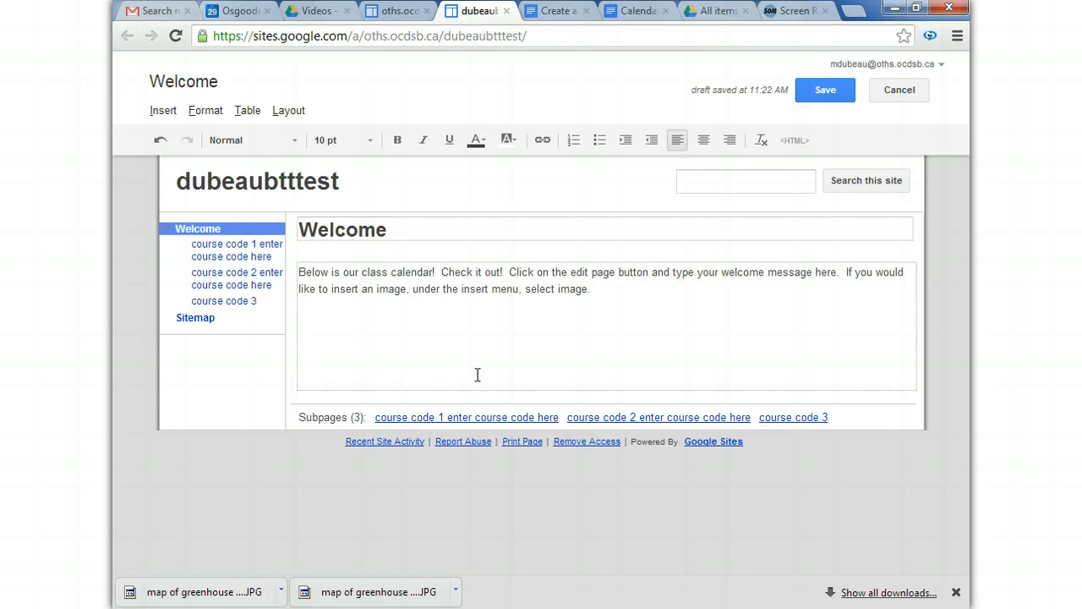
# Step: Insert a Google calendar into the Welcome page, picking the site owner's named personal calendar from the list
pyautogui.click(163, 112)
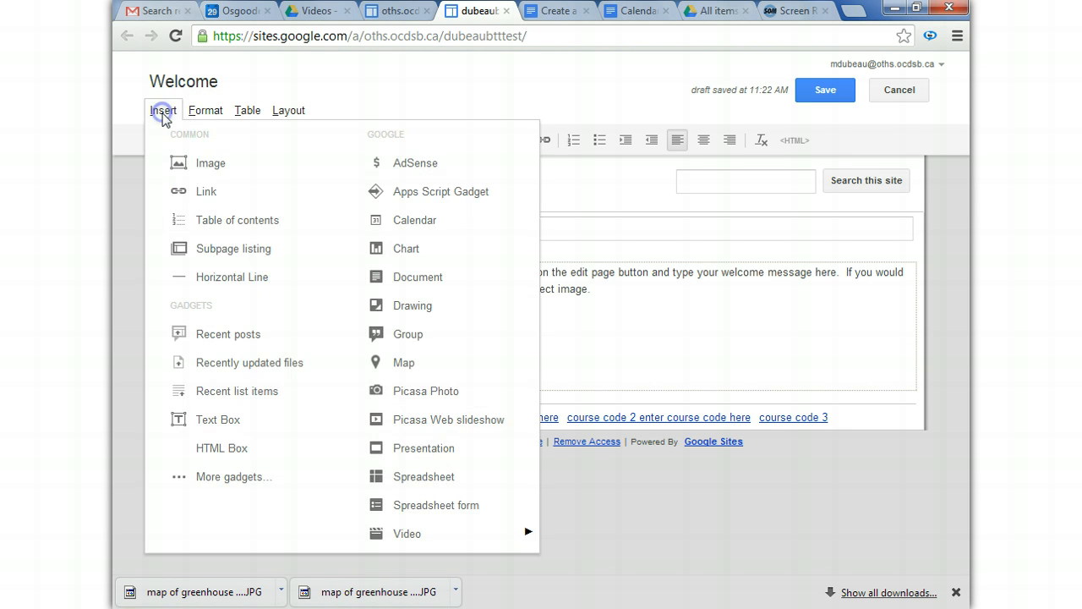
pyautogui.click(402, 222)
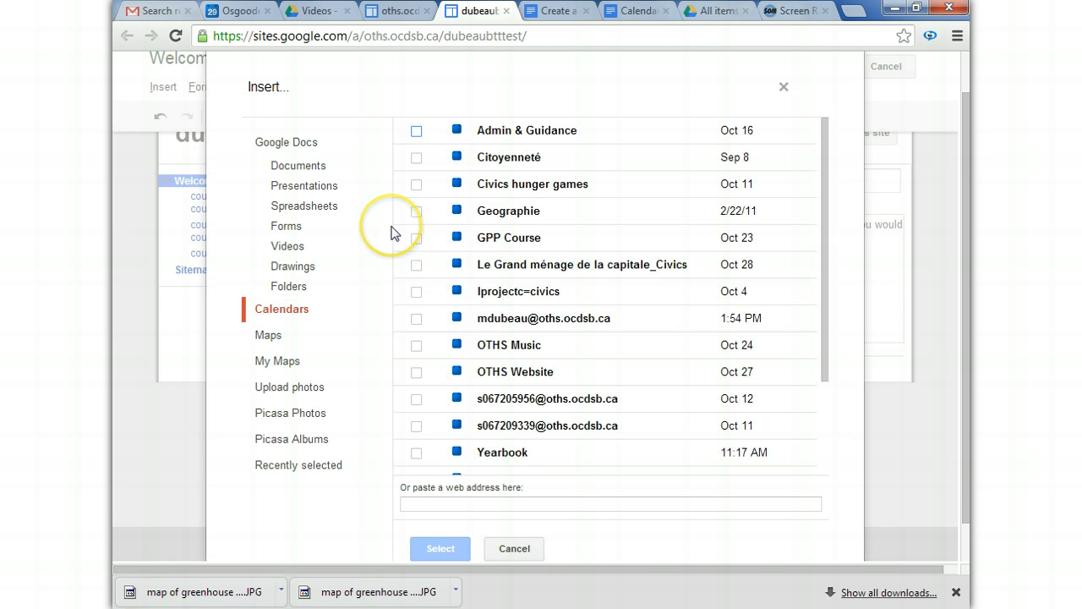
pyautogui.click(521, 166)
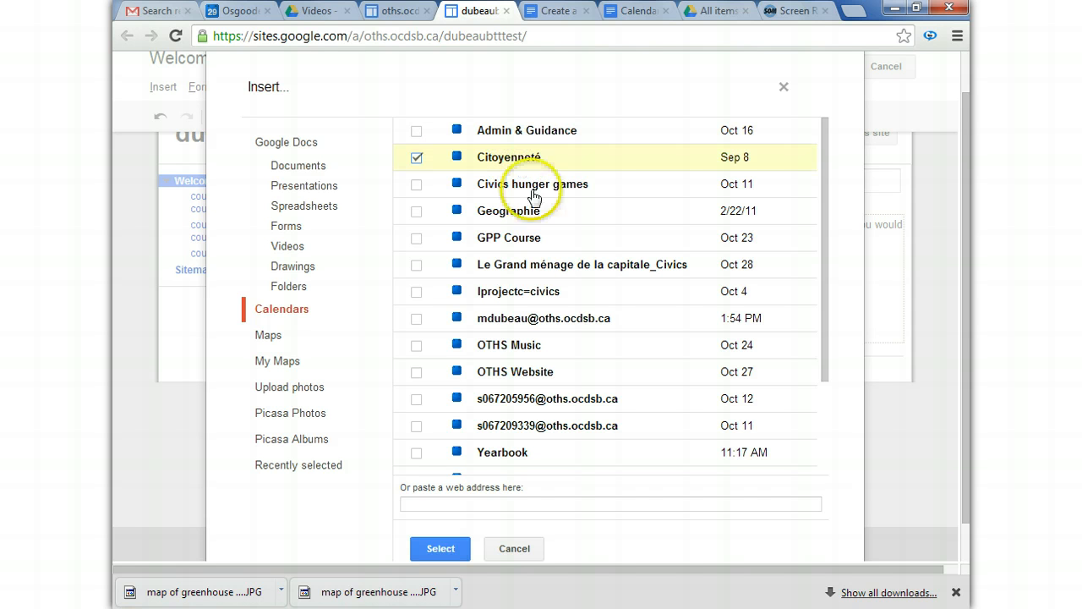
pyautogui.click(416, 158)
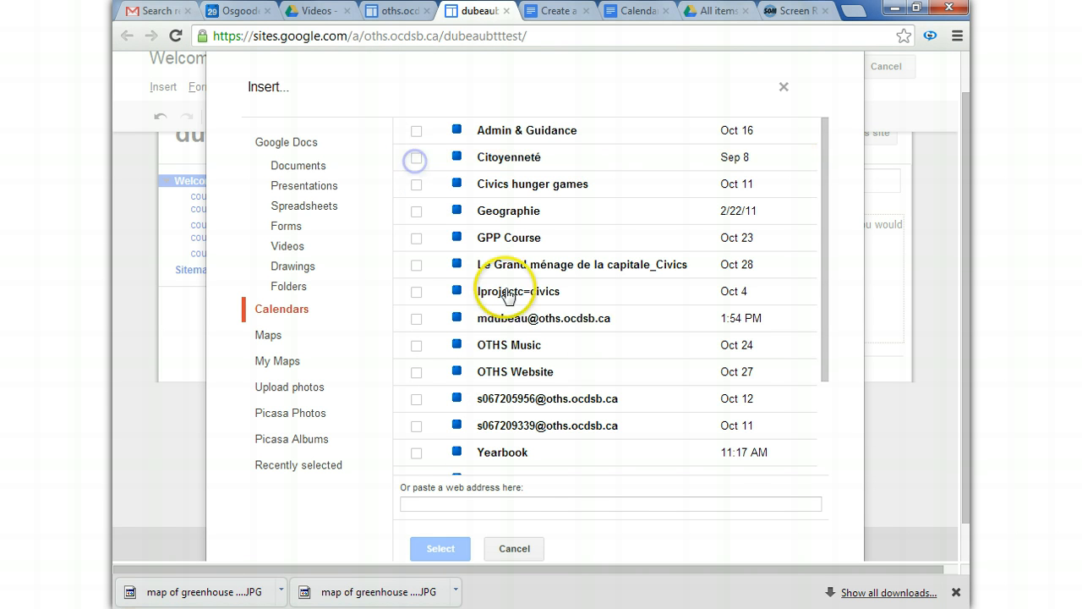
pyautogui.scroll(-2, 592, 338)
pyautogui.click(417, 408)
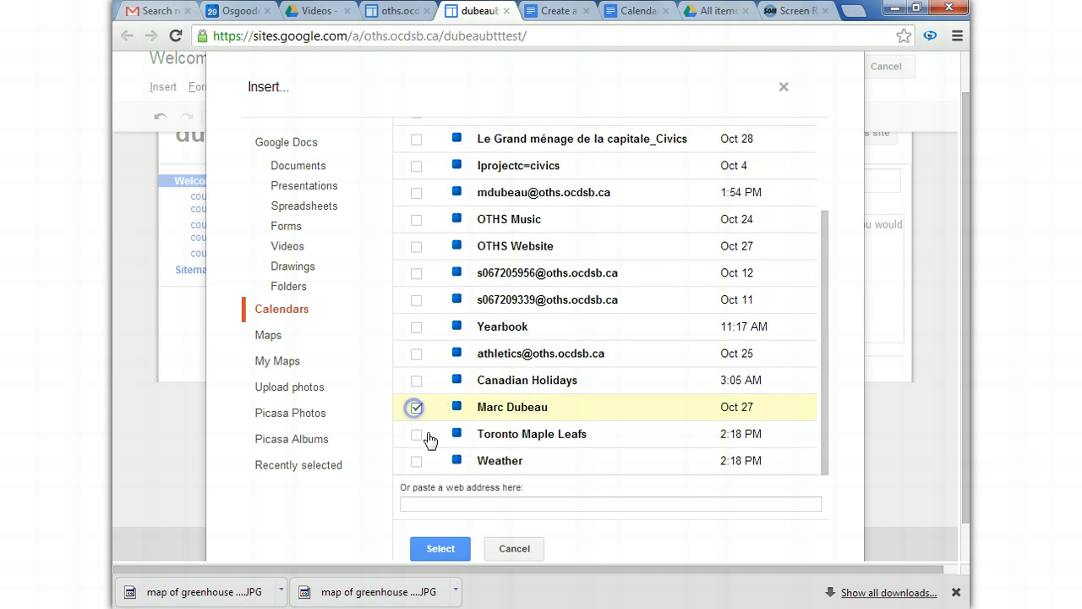
pyautogui.click(438, 548)
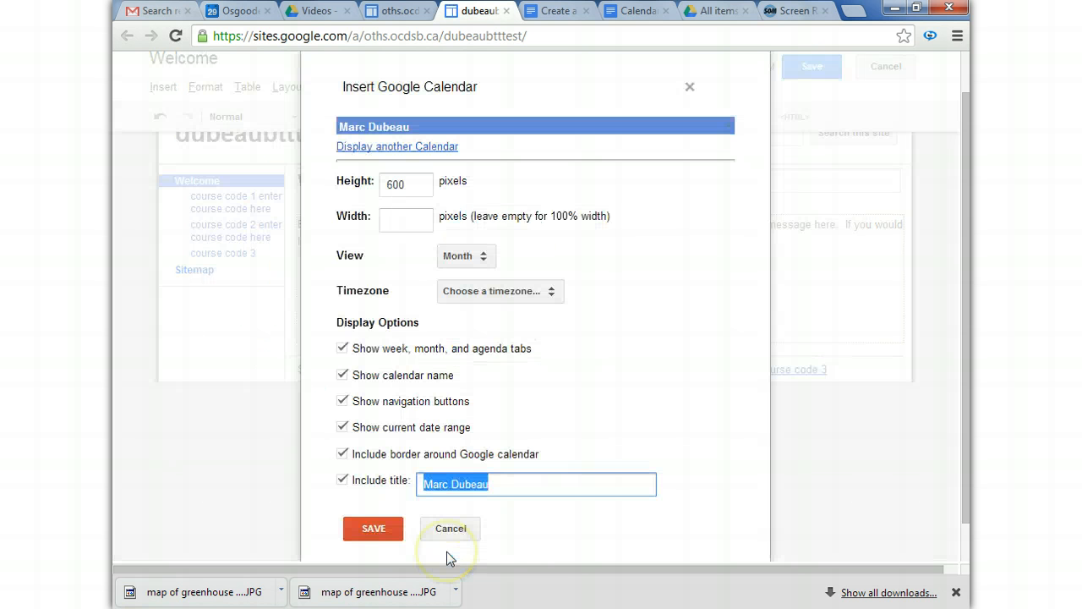
# Step: Keep the calendar's view set to Month and save the calendar settings
pyautogui.click(483, 261)
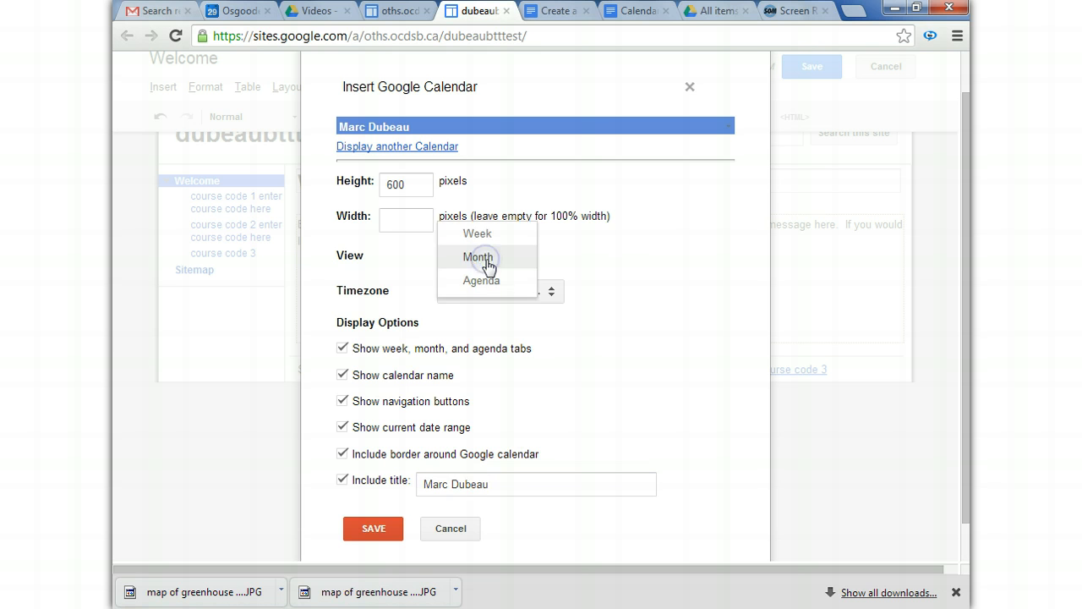
pyautogui.click(493, 255)
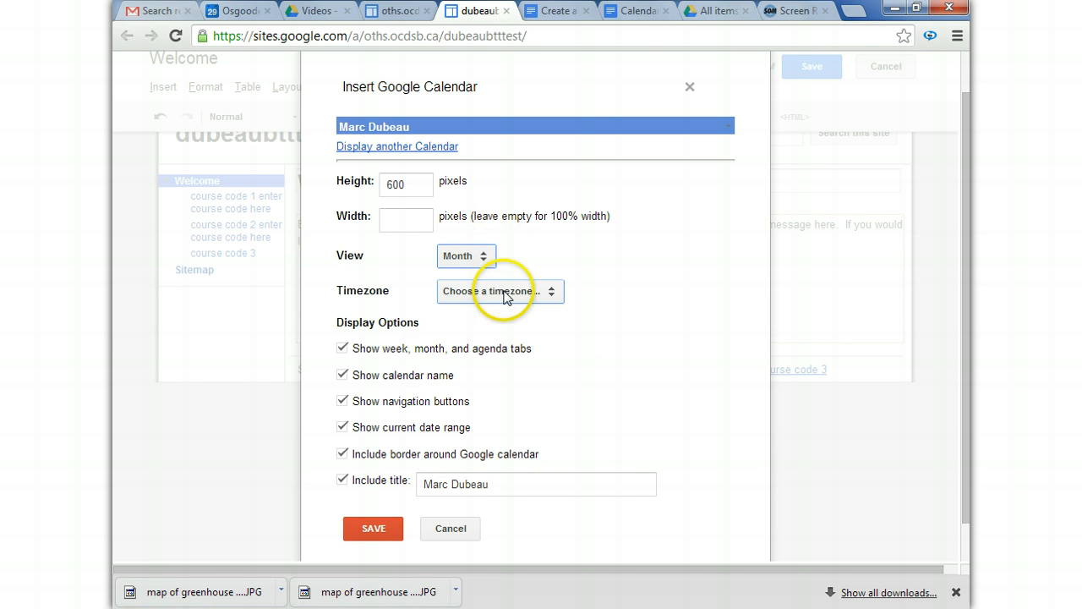
pyautogui.click(380, 529)
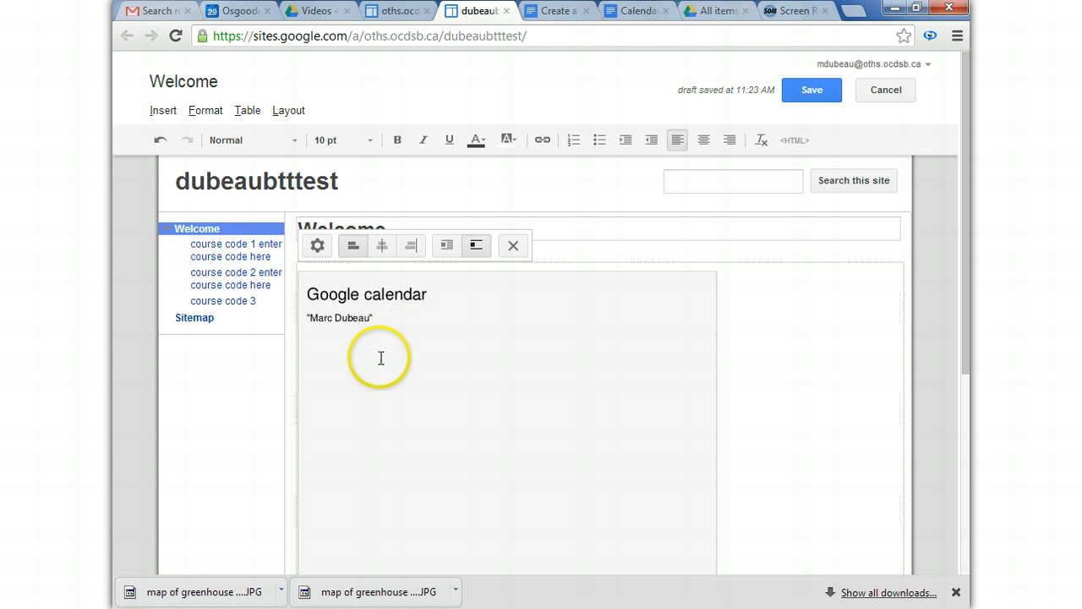
# Step: Move the "Below is our class calendar!" paragraph from under the calendar to above it
pyautogui.scroll(-5, 379, 358)
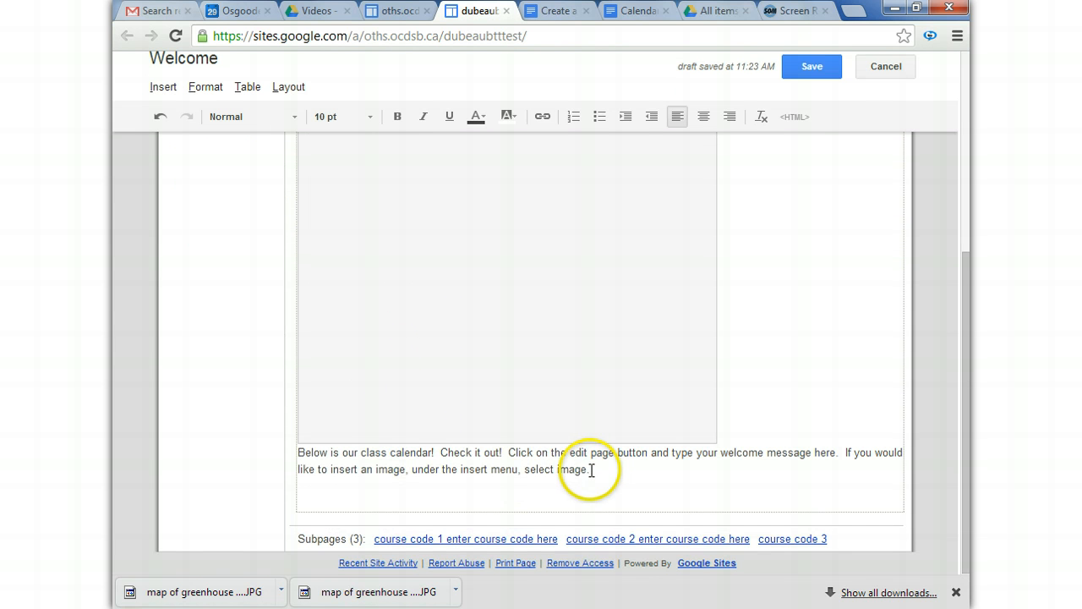
pyautogui.moveTo(589, 470); pyautogui.dragTo(298, 457)
pyautogui.hotkey('ctrl', 'c')
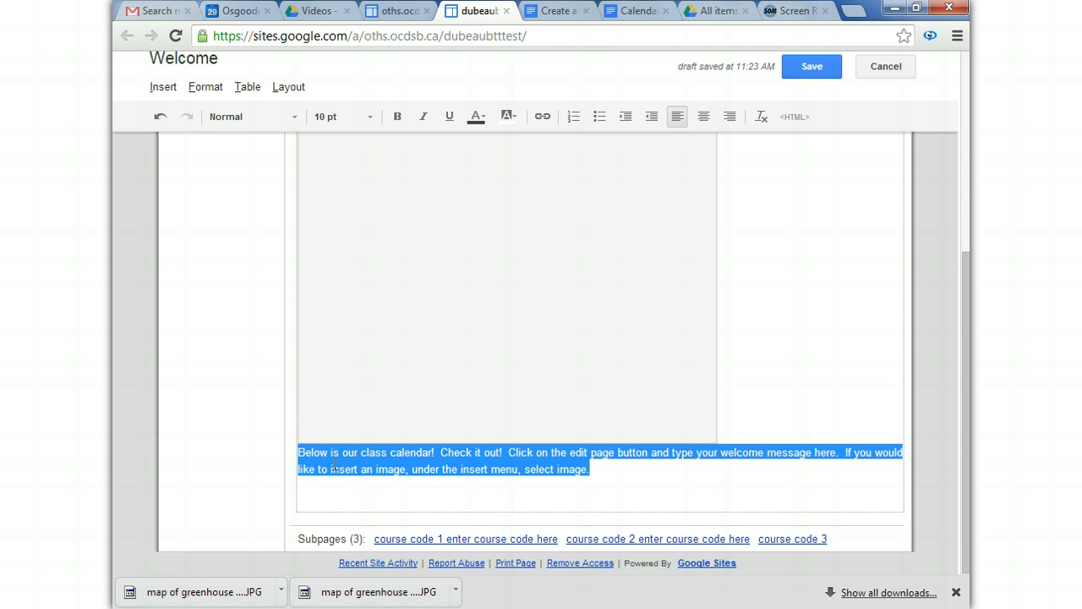
pyautogui.press('Delete')
pyautogui.scroll(5, 367, 442)
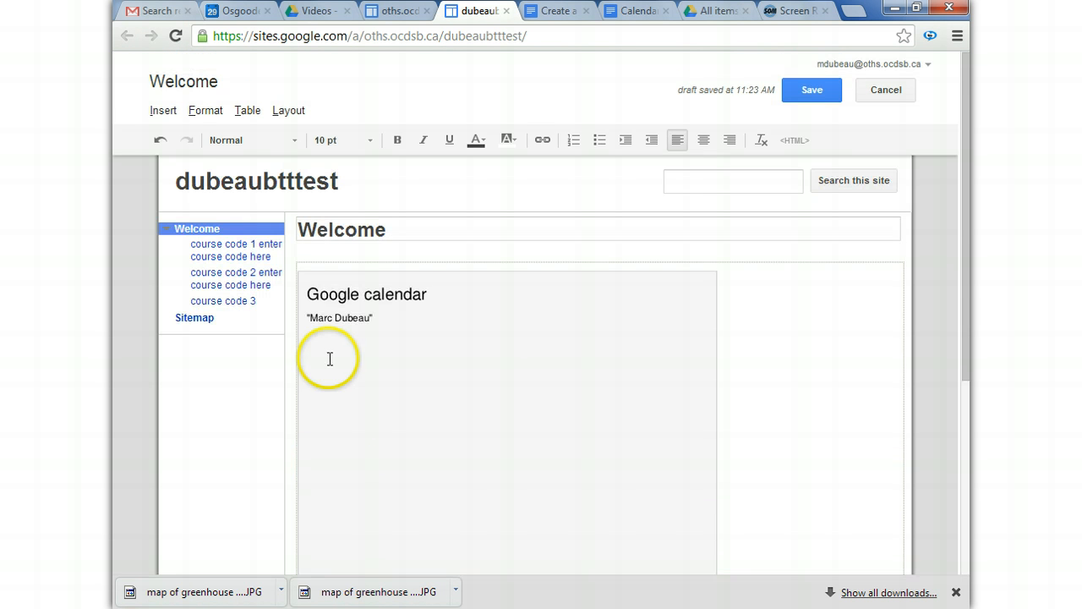
pyautogui.click(300, 271)
pyautogui.click(298, 273)
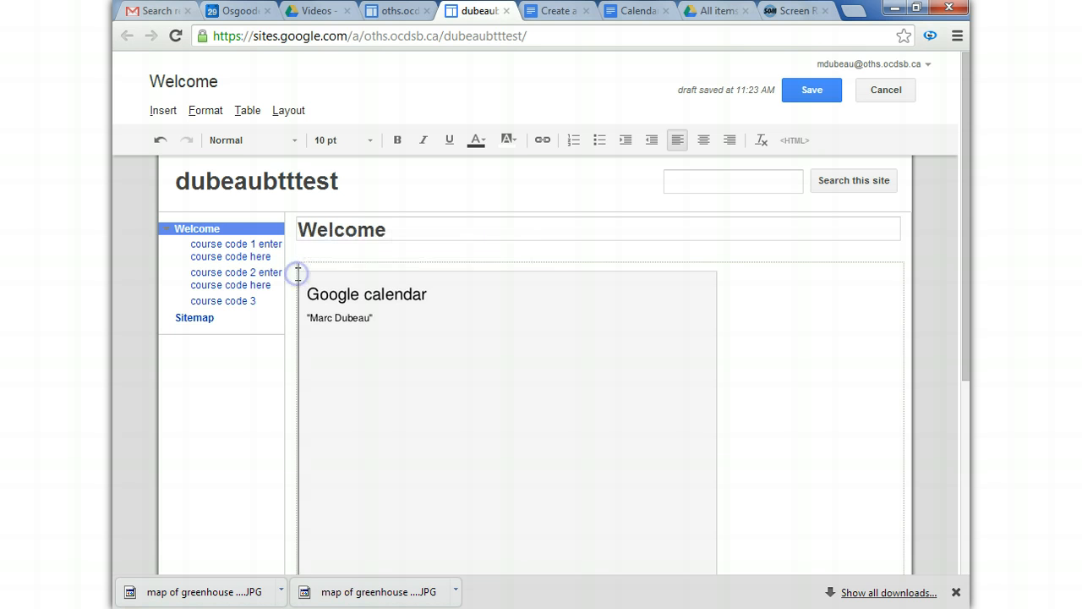
pyautogui.hotkey('ctrl', 'v')
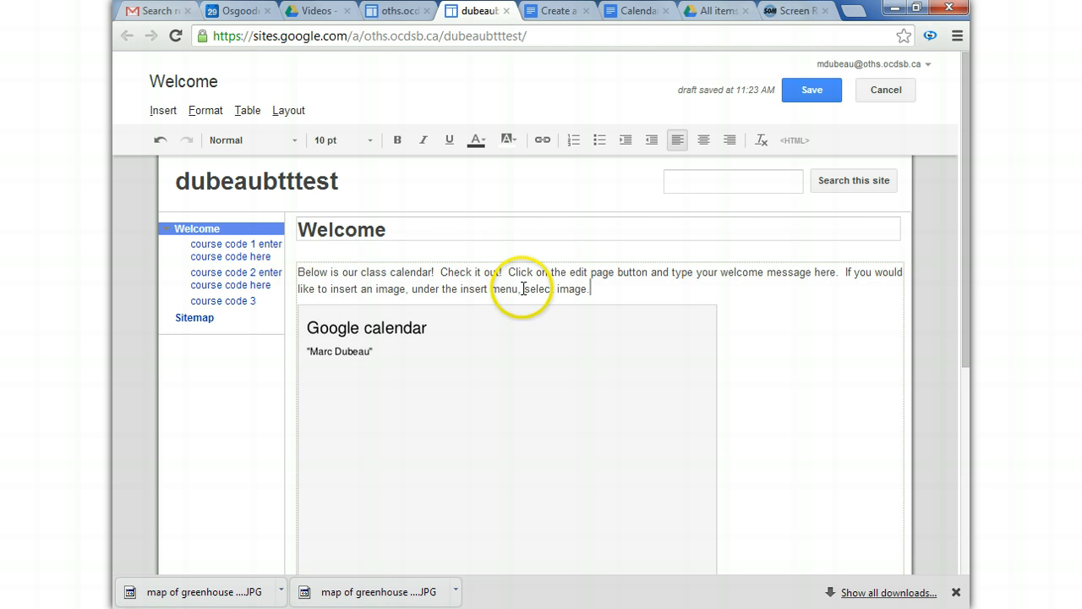
# Step: Replace "class" with "my" and the editing instructions with "Welcome to my webpage! blblblblblbl" in the paragraph, and save the page
pyautogui.moveTo(360, 272); pyautogui.dragTo(389, 273)
pyautogui.write('my')
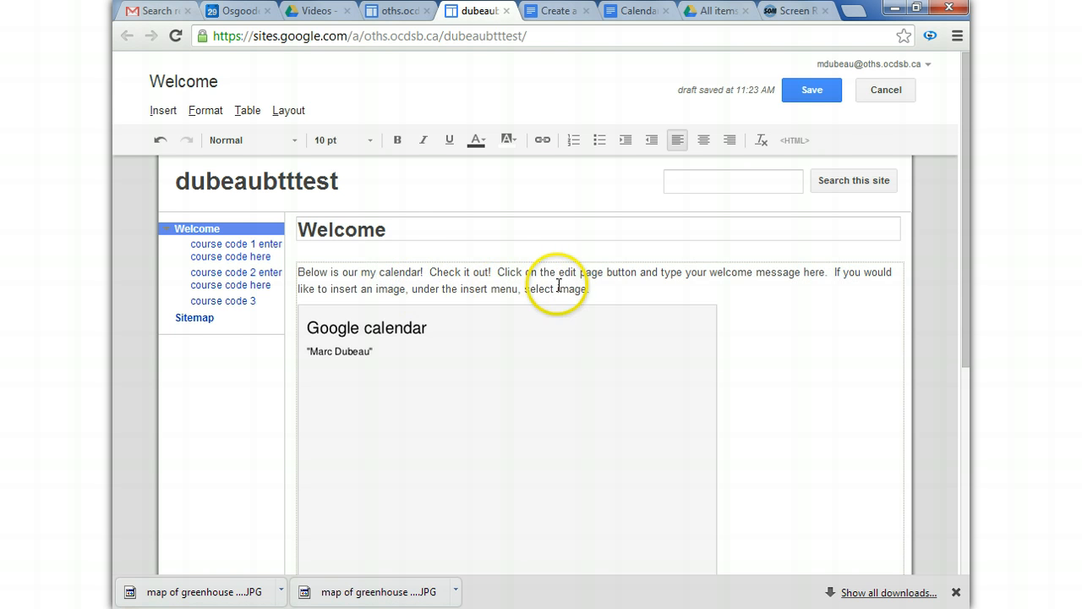
pyautogui.click(491, 272)
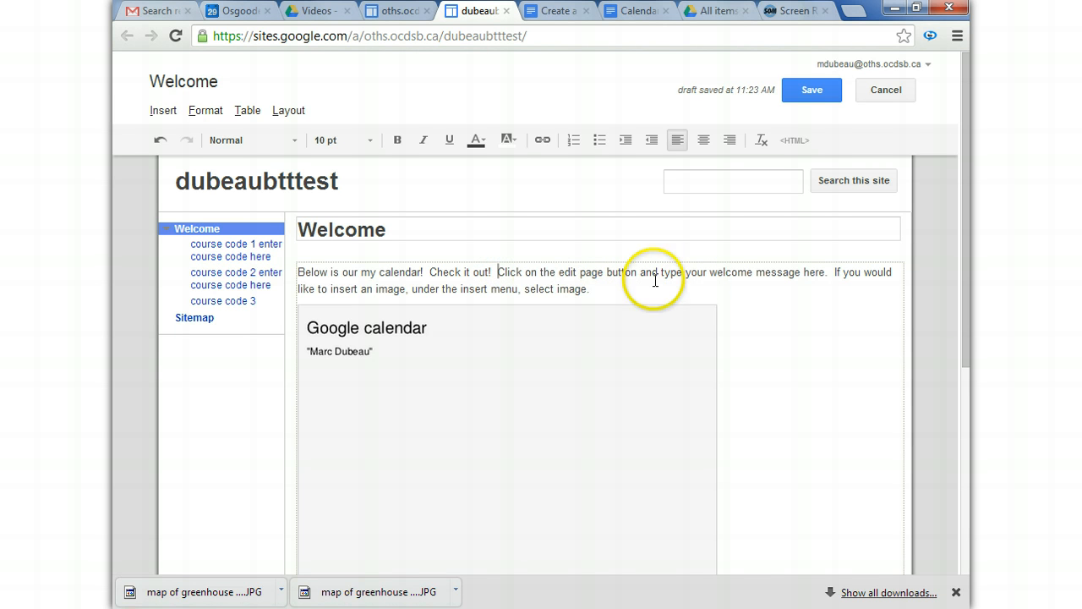
pyautogui.moveTo(497, 271); pyautogui.dragTo(582, 290)
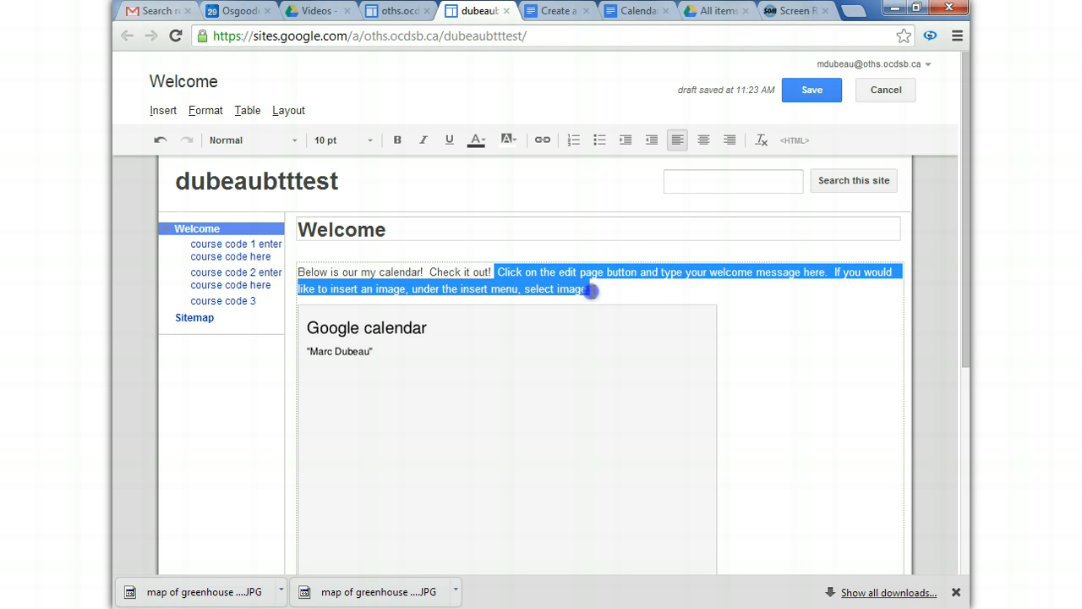
pyautogui.write('Welcome')
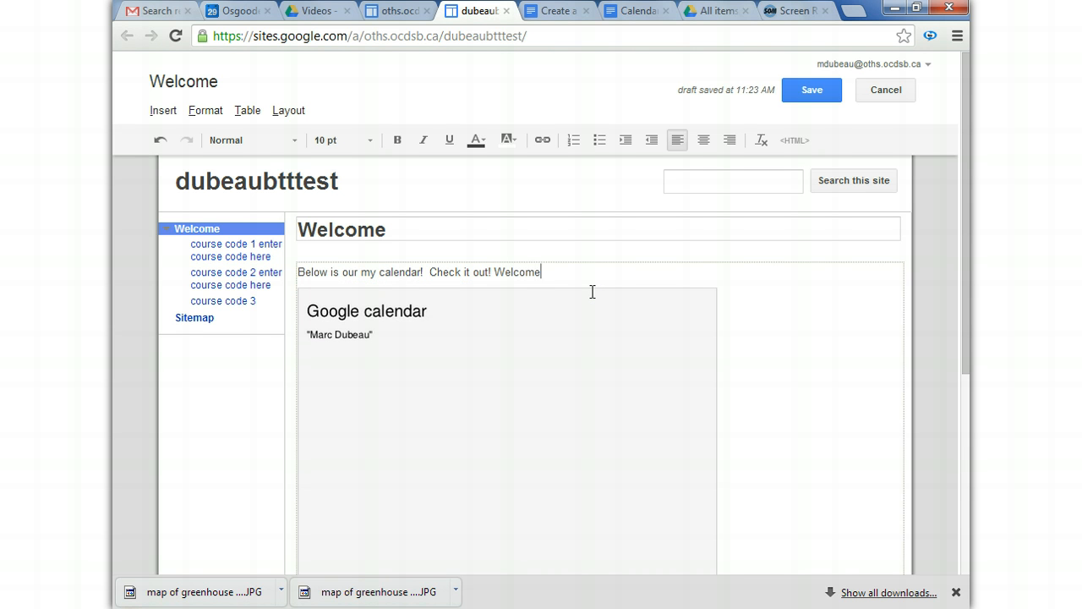
pyautogui.write(' to my webpage! blblblblblbl')
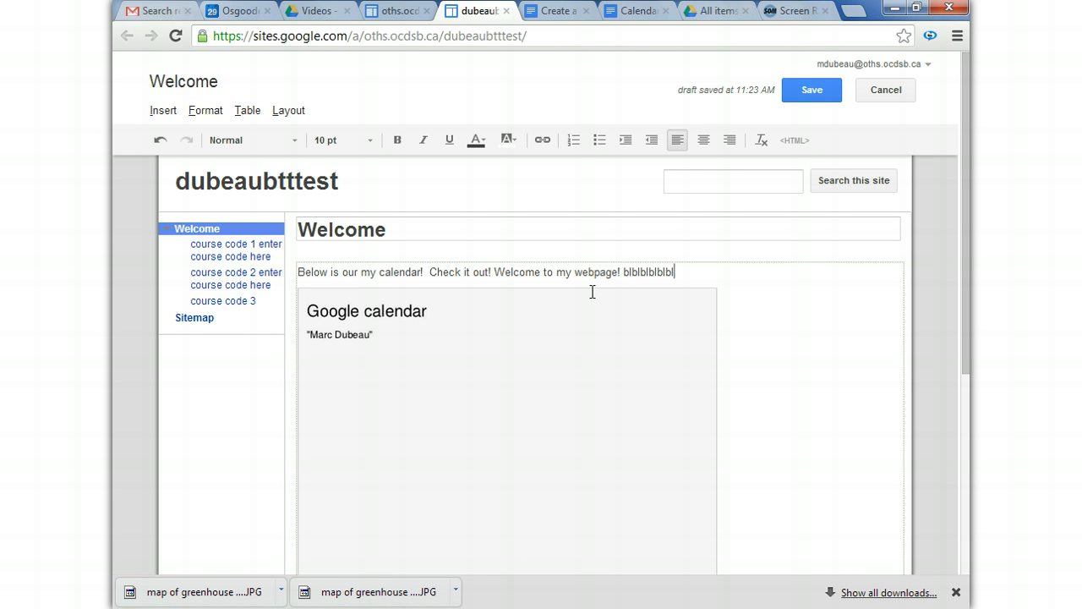
pyautogui.click(588, 314)
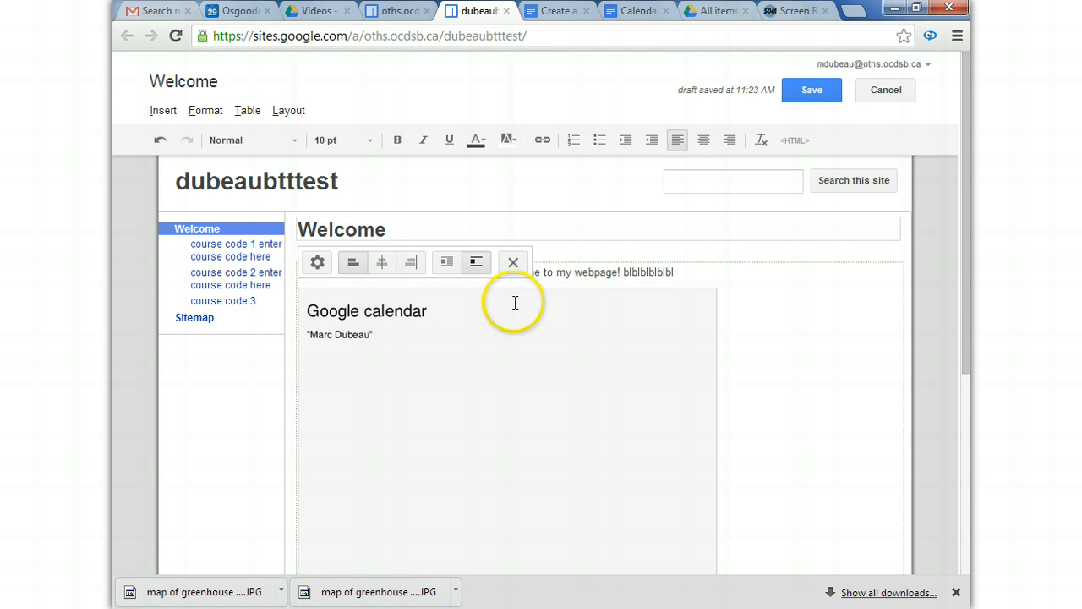
pyautogui.click(804, 91)
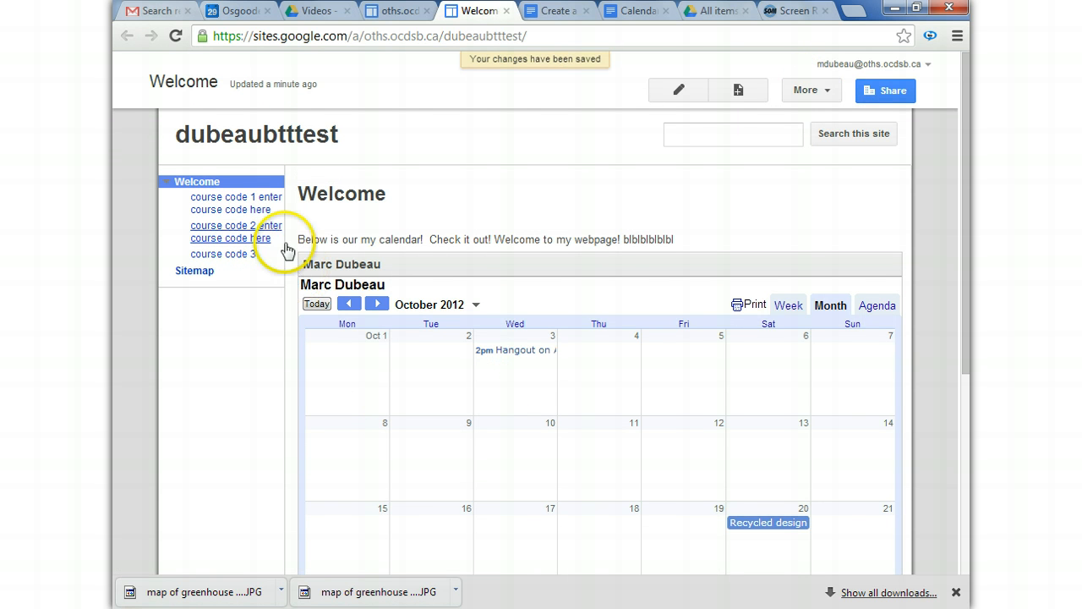
# Step: Open the "course code 1 enter course code here" page and read its instructions above the calendar
pyautogui.click(240, 206)
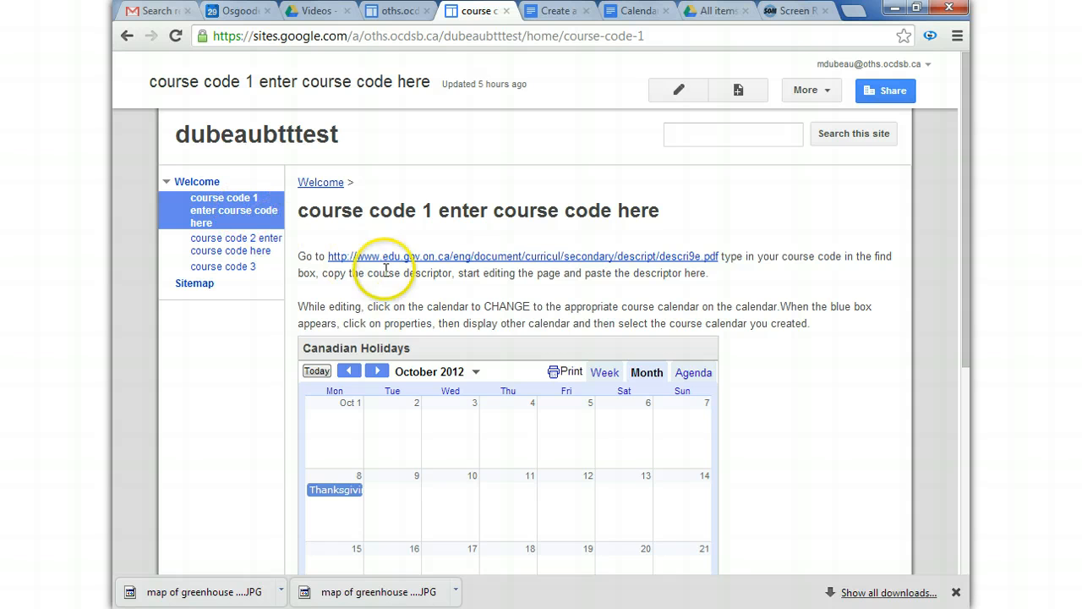
pyautogui.moveTo(296, 254)
pyautogui.mouseDown()
pyautogui.moveTo(532, 315)
pyautogui.moveTo(795, 338)
pyautogui.moveTo(812, 329)
pyautogui.mouseUp()
pyautogui.click(813, 330)
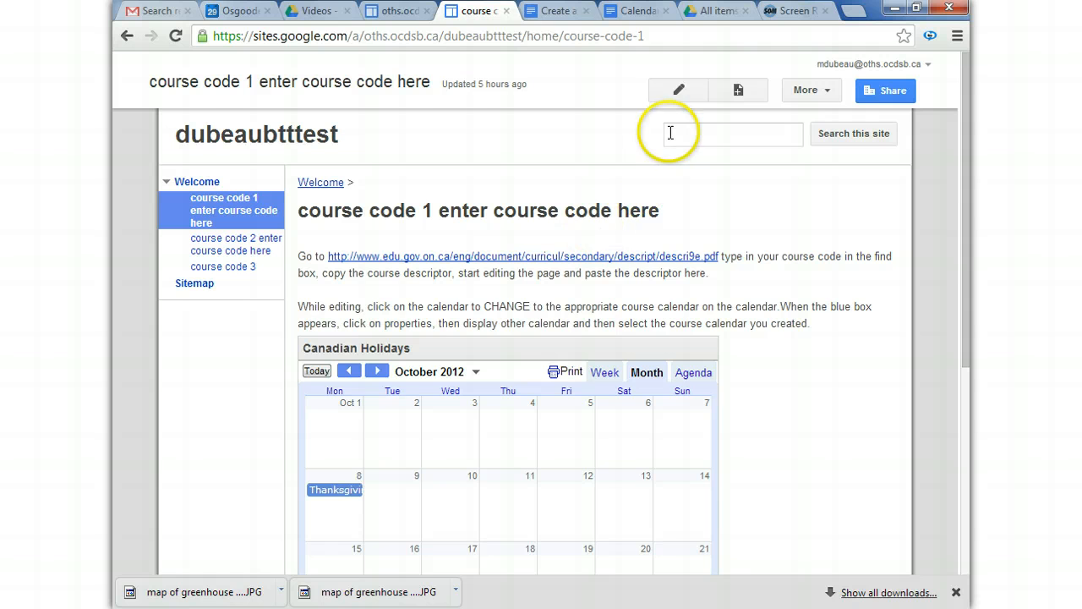
# Step: Open the linked Ontario course descriptions PDF and search it for "btt"
pyautogui.click(603, 265)
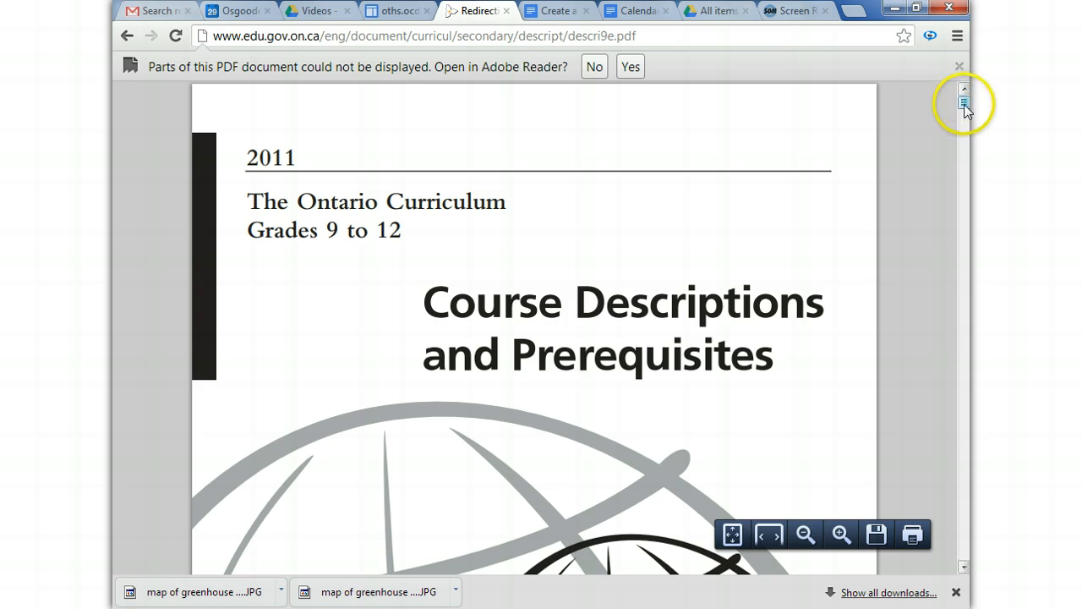
pyautogui.moveTo(964, 104); pyautogui.dragTo(964, 139)
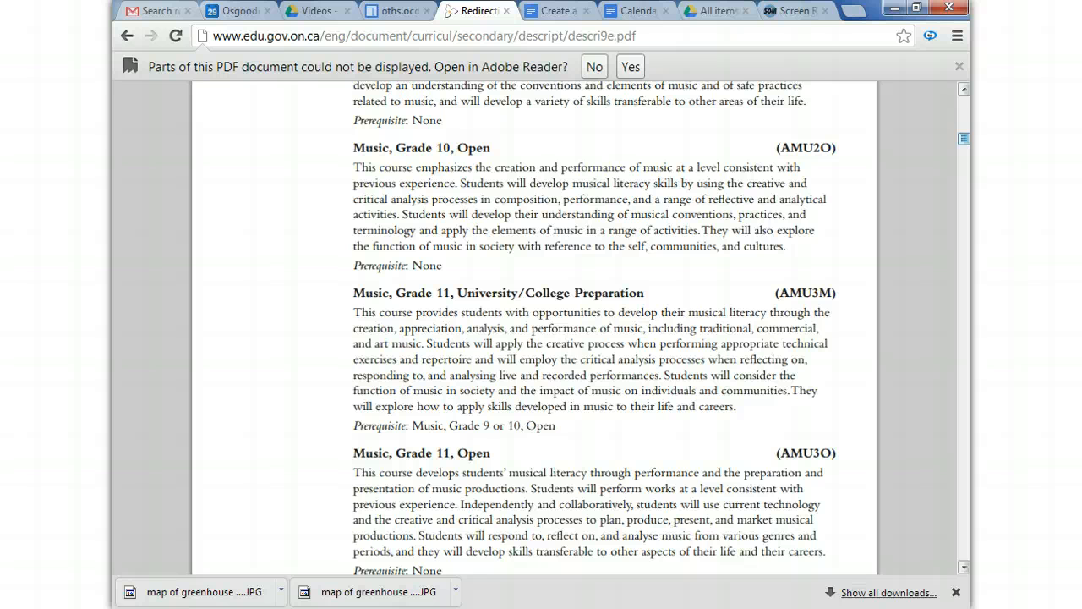
pyautogui.hotkey('ctrl', 'f')
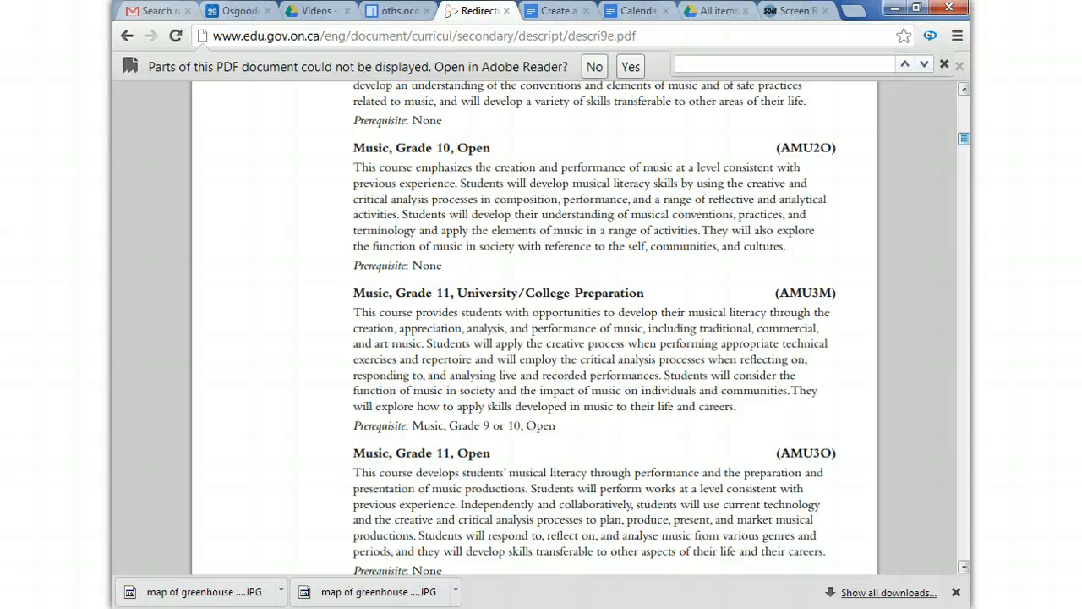
pyautogui.write('btt')
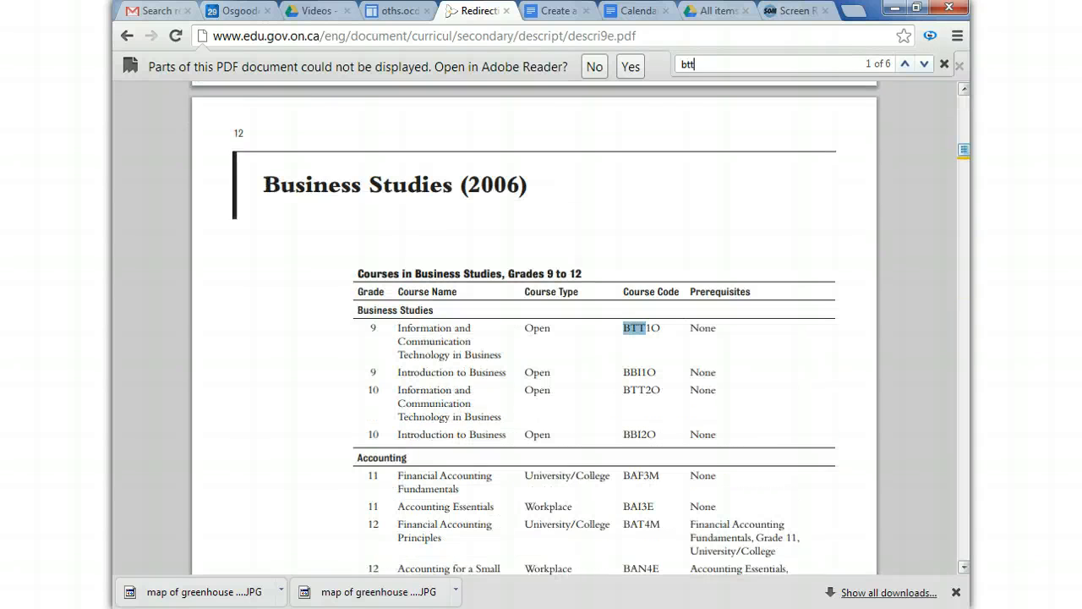
# Step: Find the BTT1O course description under Business Studies in the PDF, copy its heading and description, and return to the course code 1 page
pyautogui.click(925, 65)
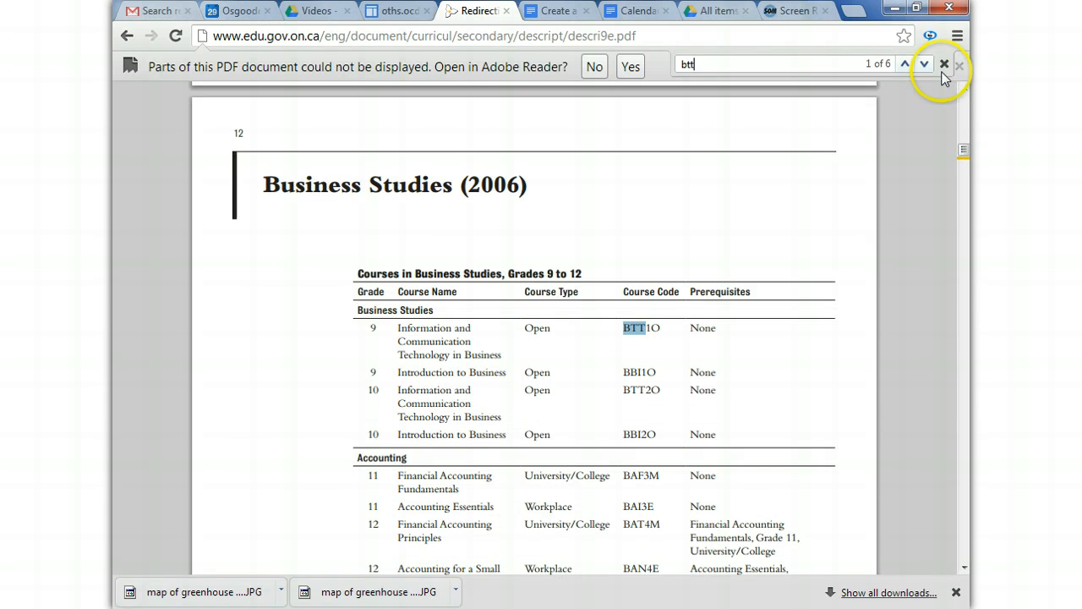
pyautogui.click(926, 65)
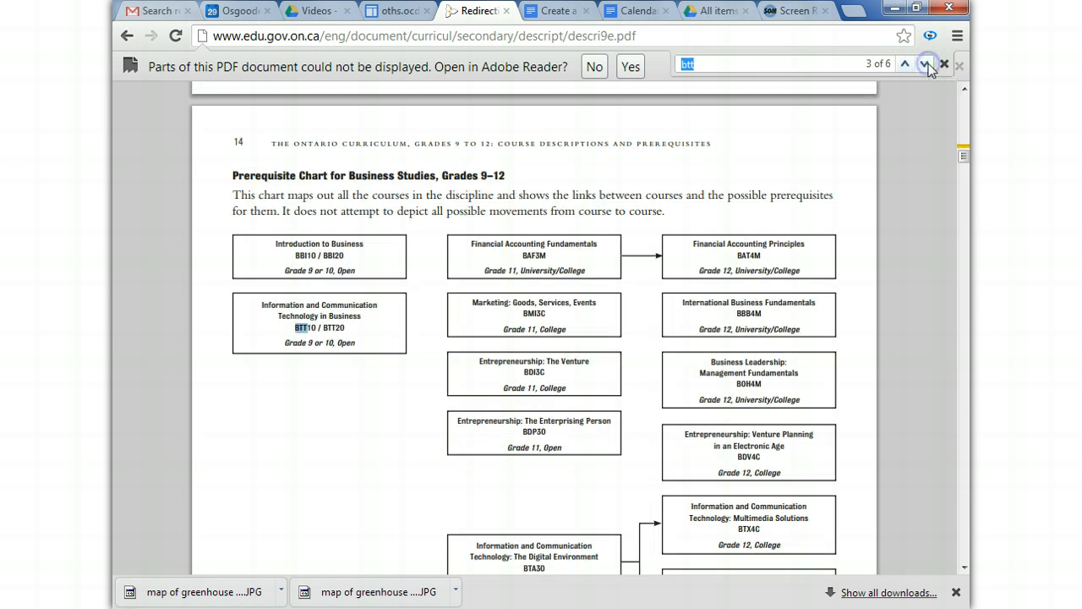
pyautogui.click(927, 64)
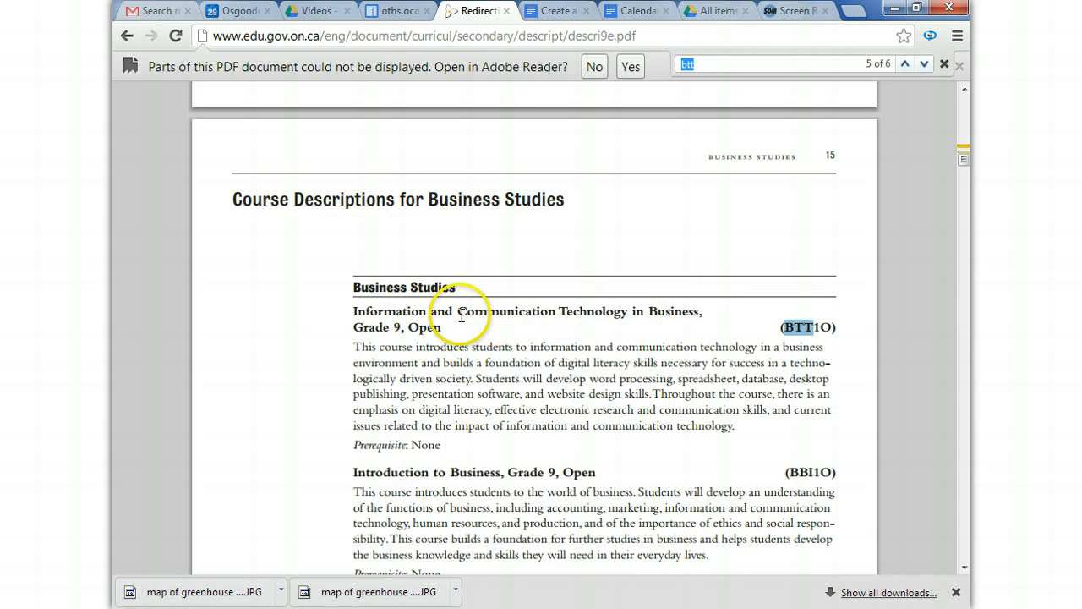
pyautogui.moveTo(356, 317); pyautogui.dragTo(737, 435)
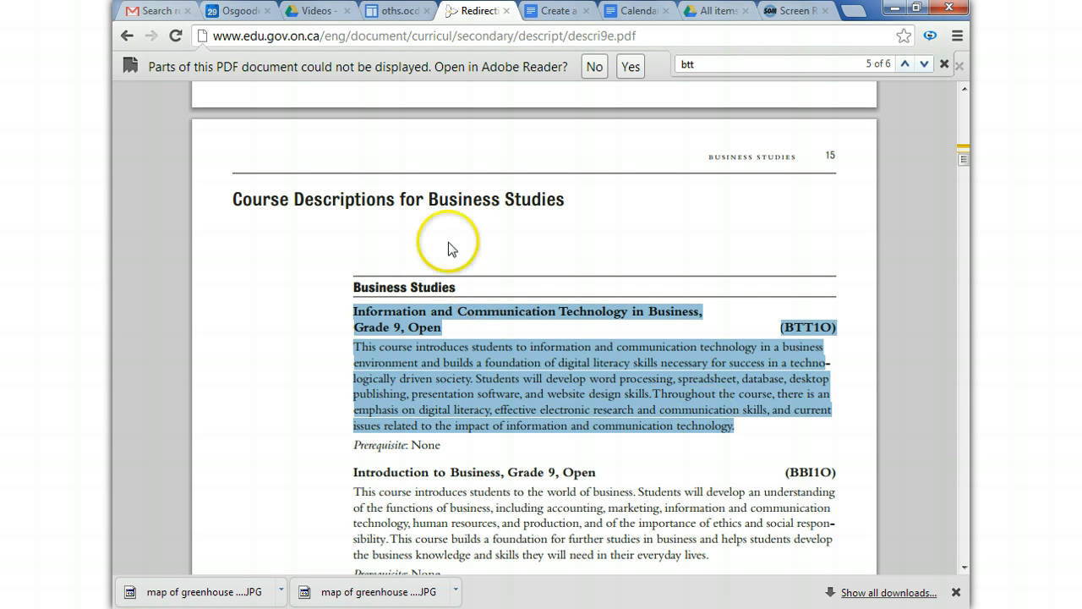
pyautogui.click(126, 36)
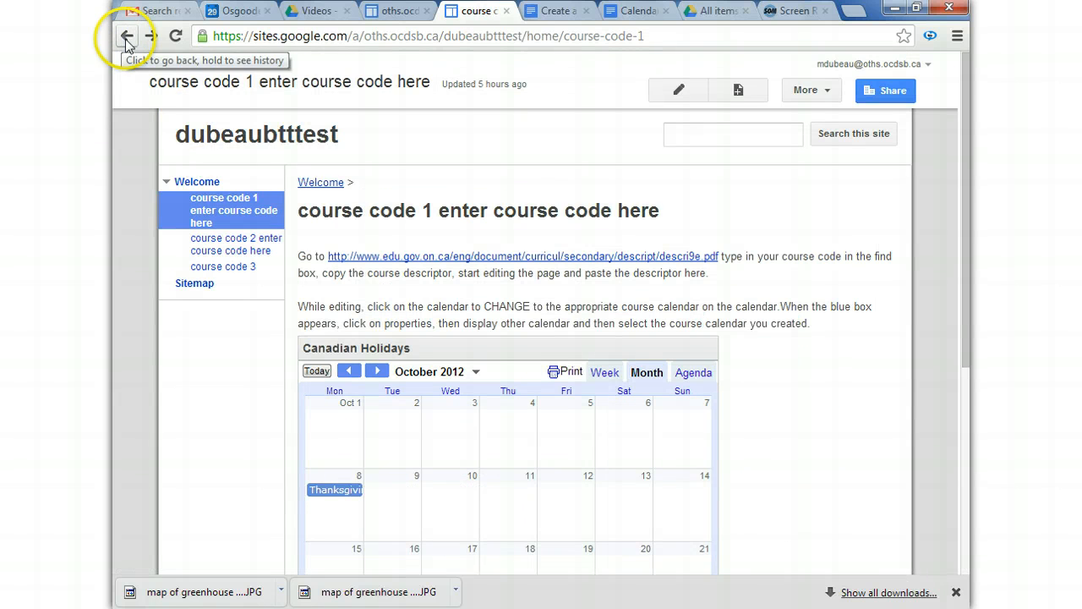
# Step: Edit the page and replace its instruction paragraphs with the copied BTT1O Information and Communication Technology in Business description
pyautogui.click(296, 256)
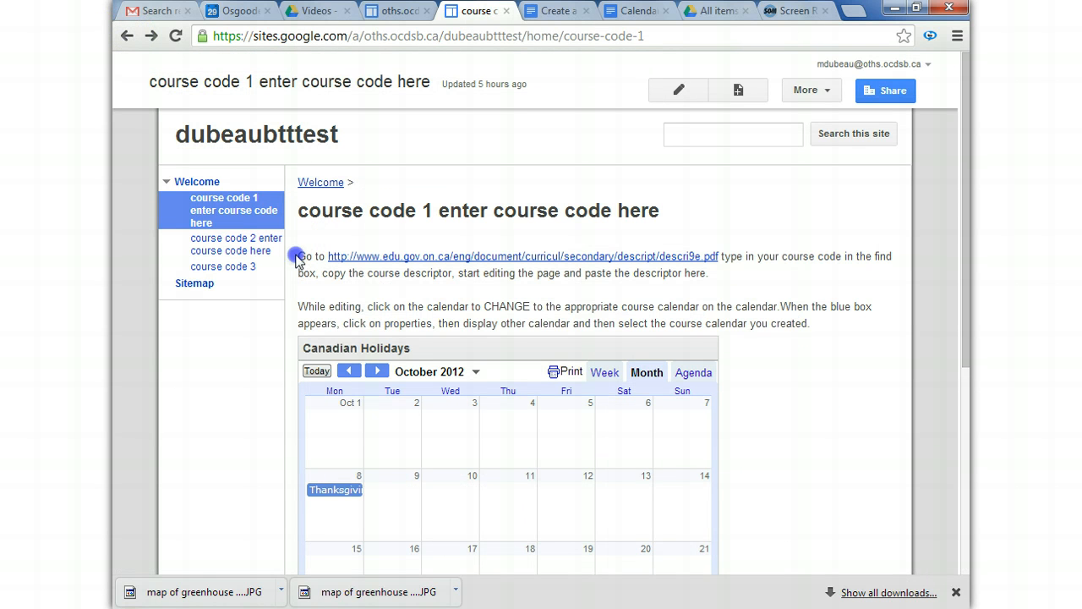
pyautogui.click(301, 256)
pyautogui.click(682, 95)
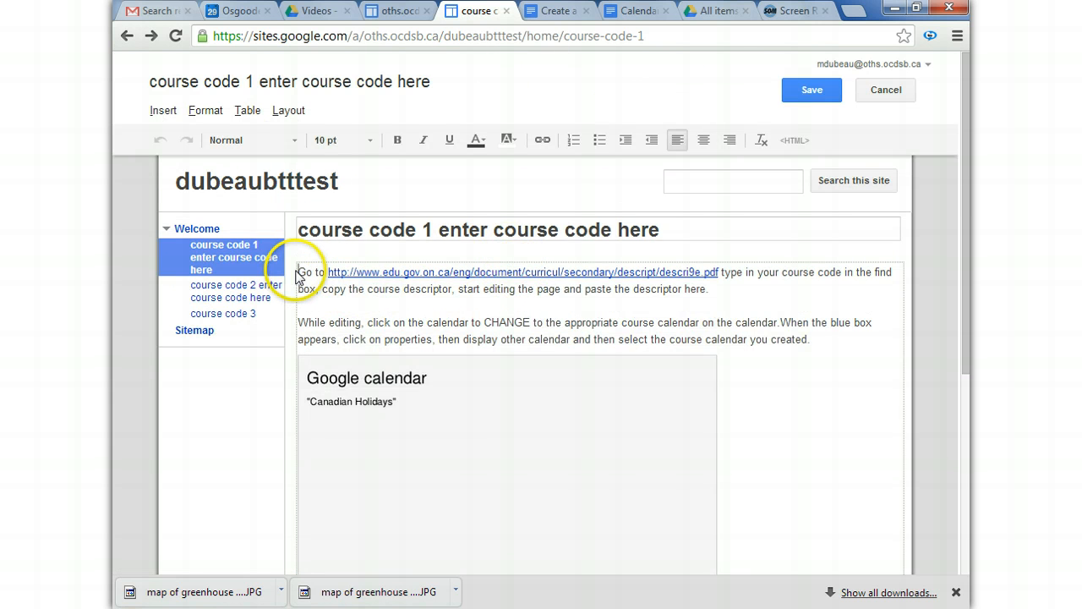
pyautogui.moveTo(298, 275); pyautogui.dragTo(810, 339)
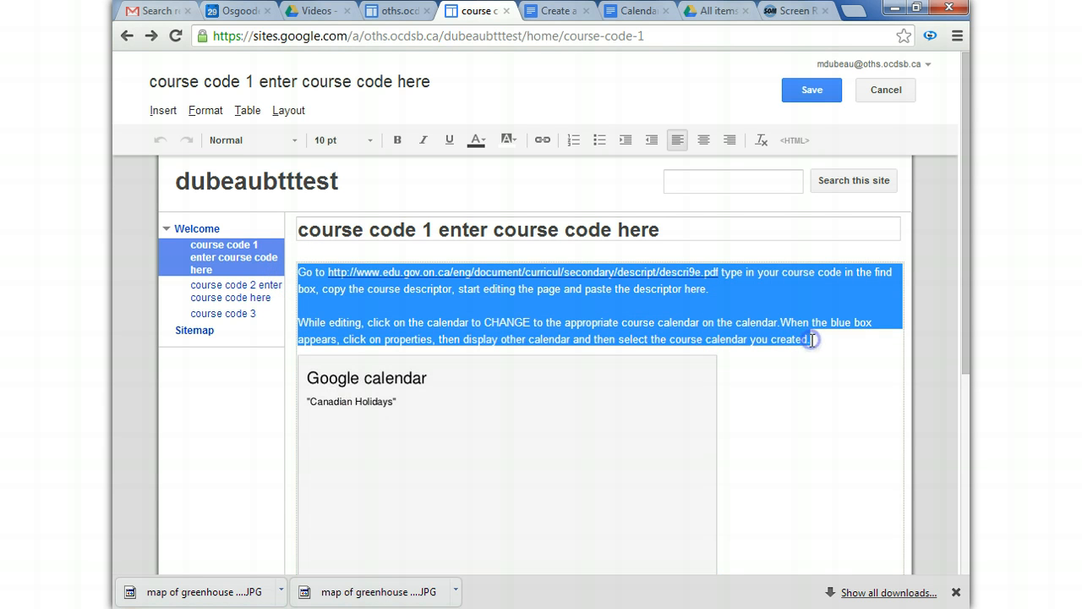
pyautogui.write('Information and Communication Technology in Business, Grade 9, Open (BTT1O) This course introduces students to information and communication technology in a business environment and builds a foundation of digital literacy skills necessary for success in a technologically driven society. Students will develop word processing, spreadsheet, database, desktop publishing, presentation software, and website design skills.Throughout the course, there is an emphasis on digital literacy, effective electronic research and communication skills, and current issues related to the impact of information and communication technology')
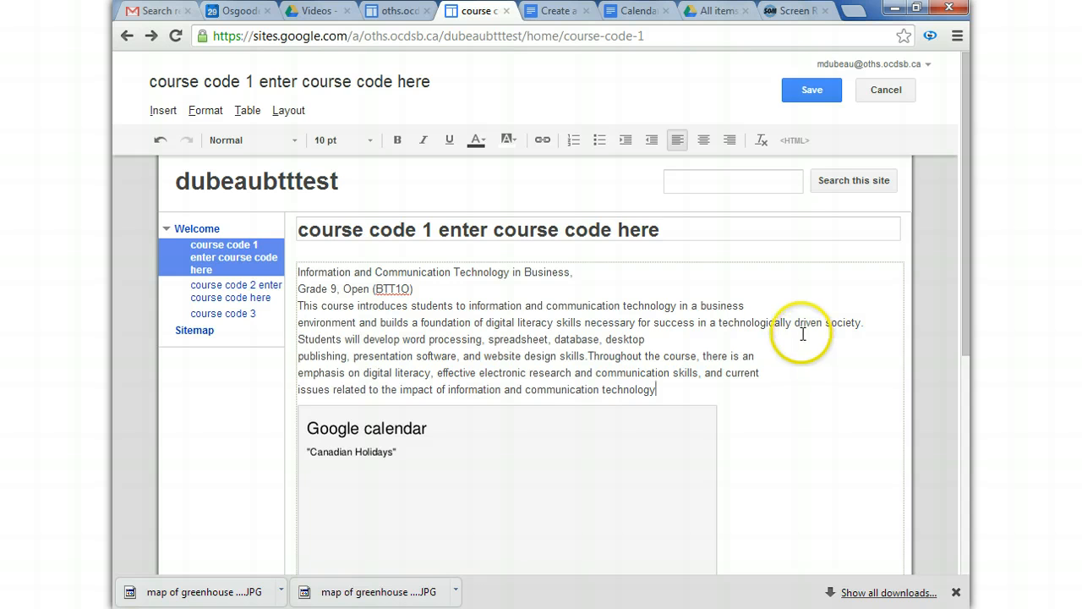
# Step: Remove the "Canadian Holidays" Google calendar below the course description
pyautogui.scroll(-1, 795, 330)
pyautogui.click(624, 347)
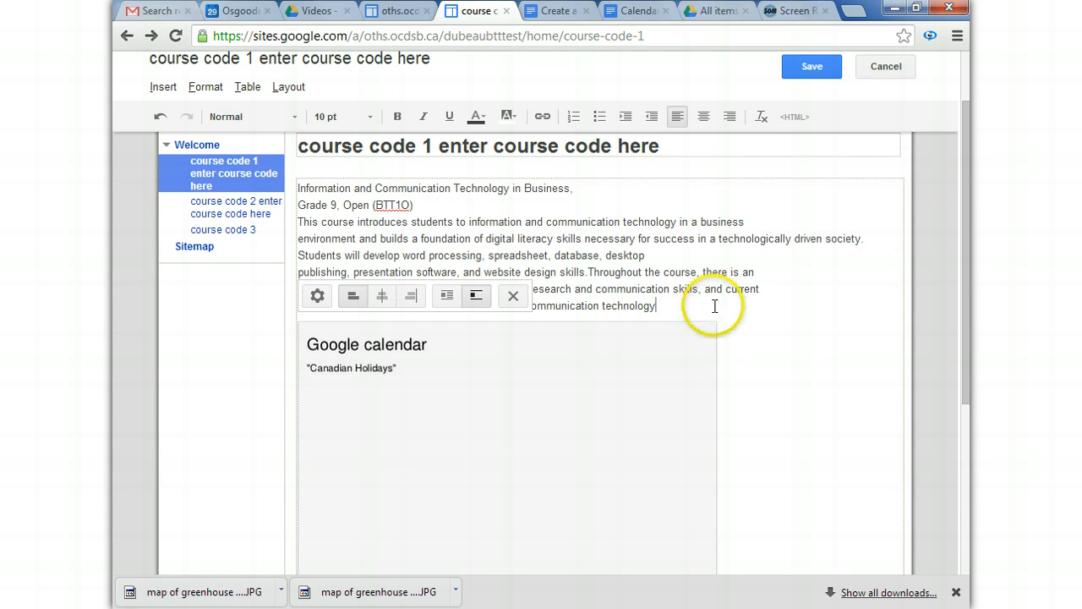
pyautogui.click(512, 295)
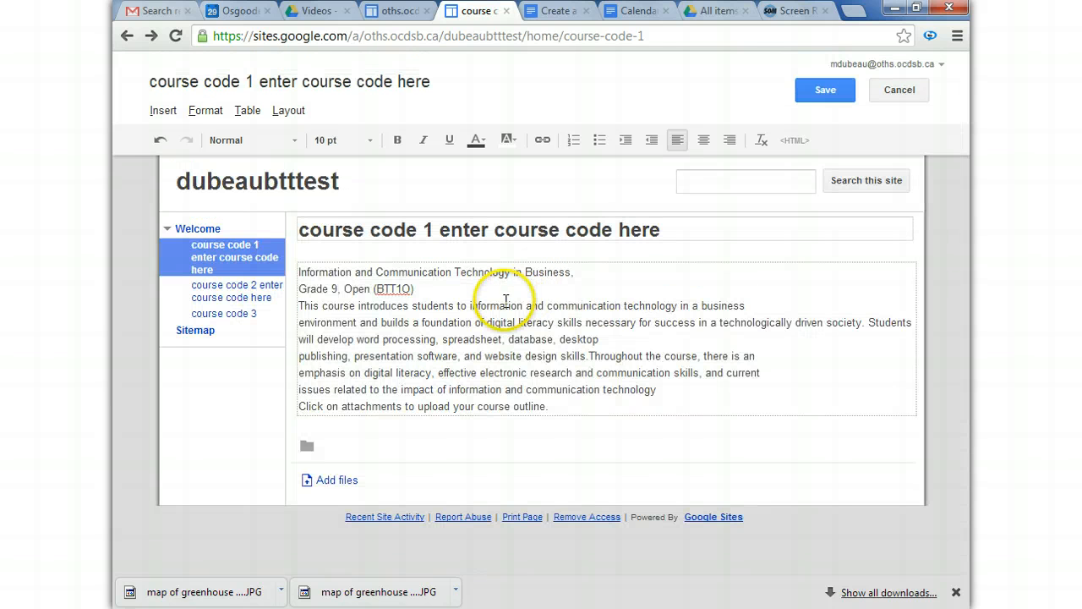
pyautogui.click(344, 78)
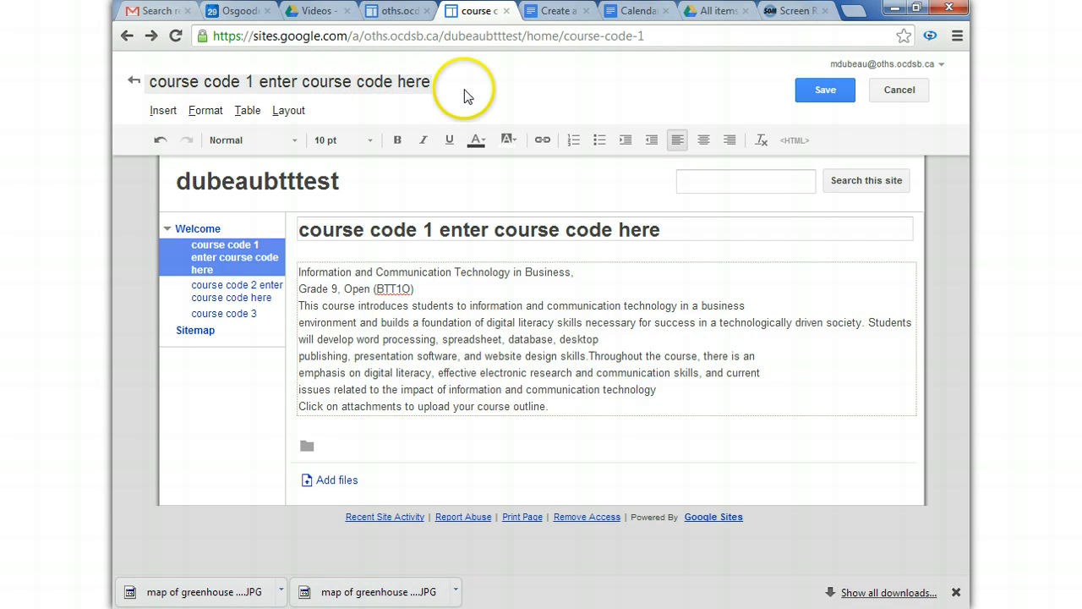
pyautogui.doubleClick(415, 81)
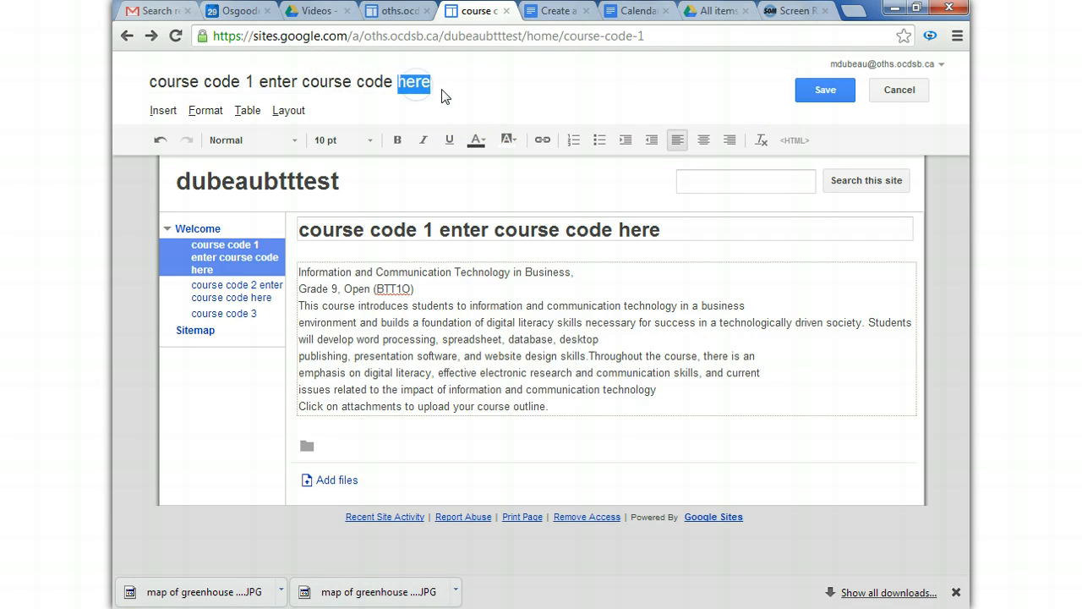
pyautogui.click(148, 81)
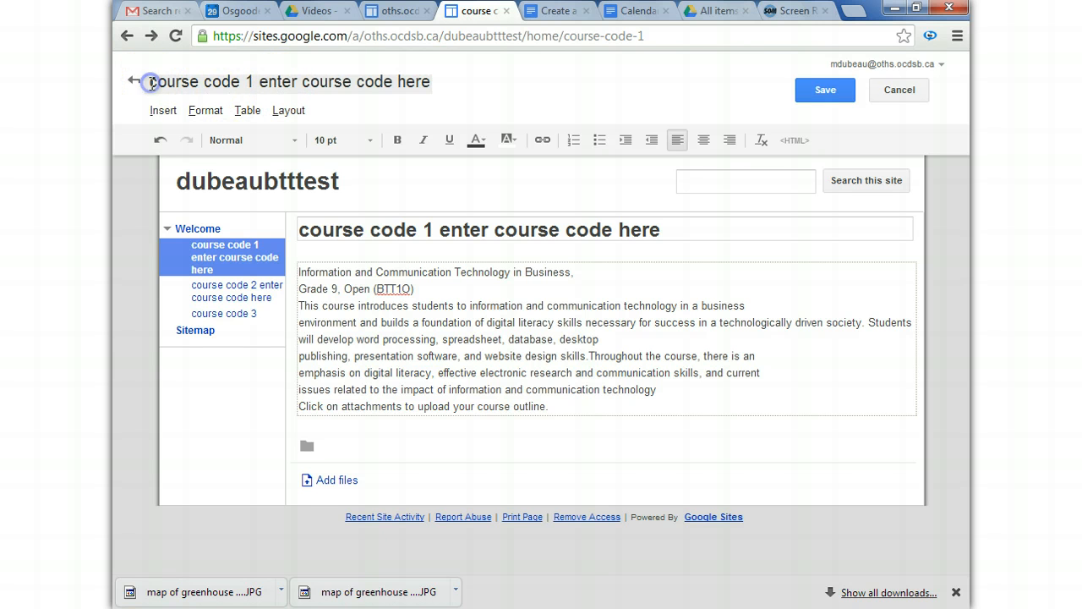
pyautogui.moveTo(179, 82); pyautogui.dragTo(423, 80)
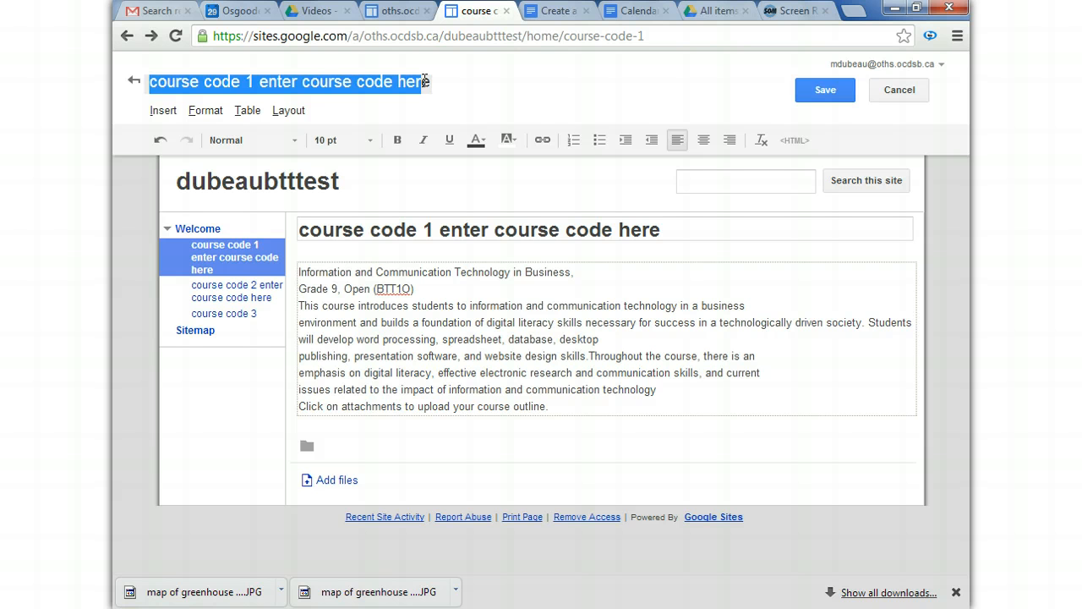
# Step: Change the page title to "My BTT Course" and save the page
pyautogui.moveTo(657, 230); pyautogui.dragTo(292, 226)
pyautogui.write('My ')
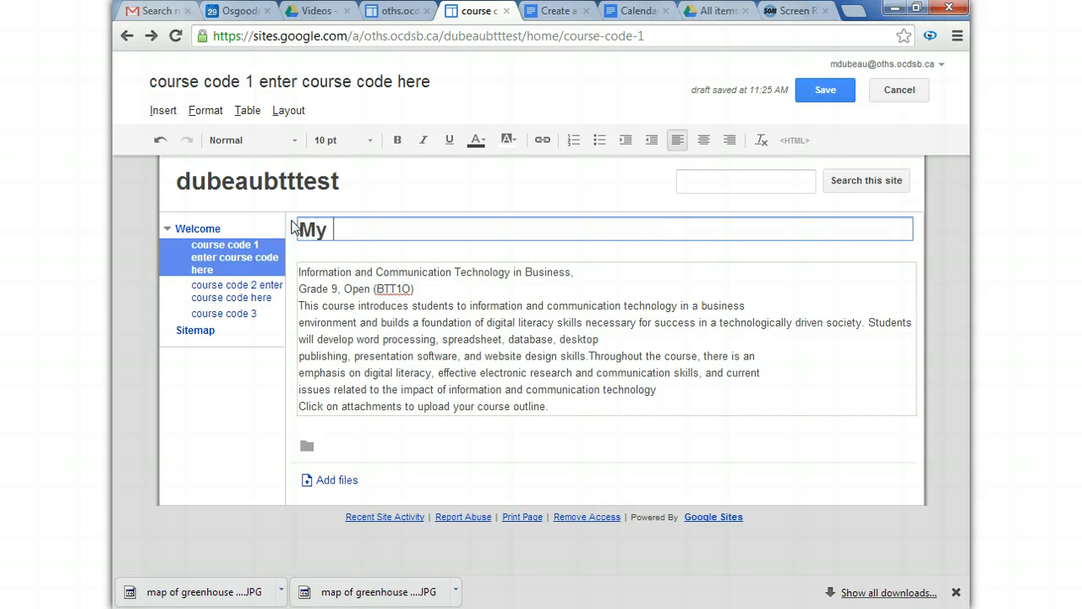
pyautogui.write('BTT Co')
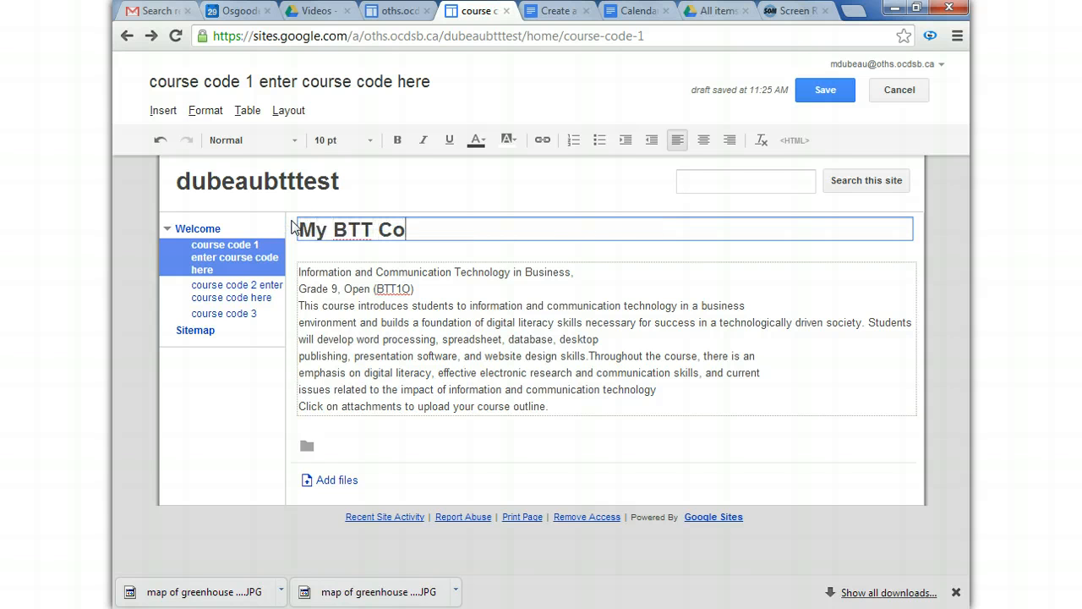
pyautogui.write('urse')
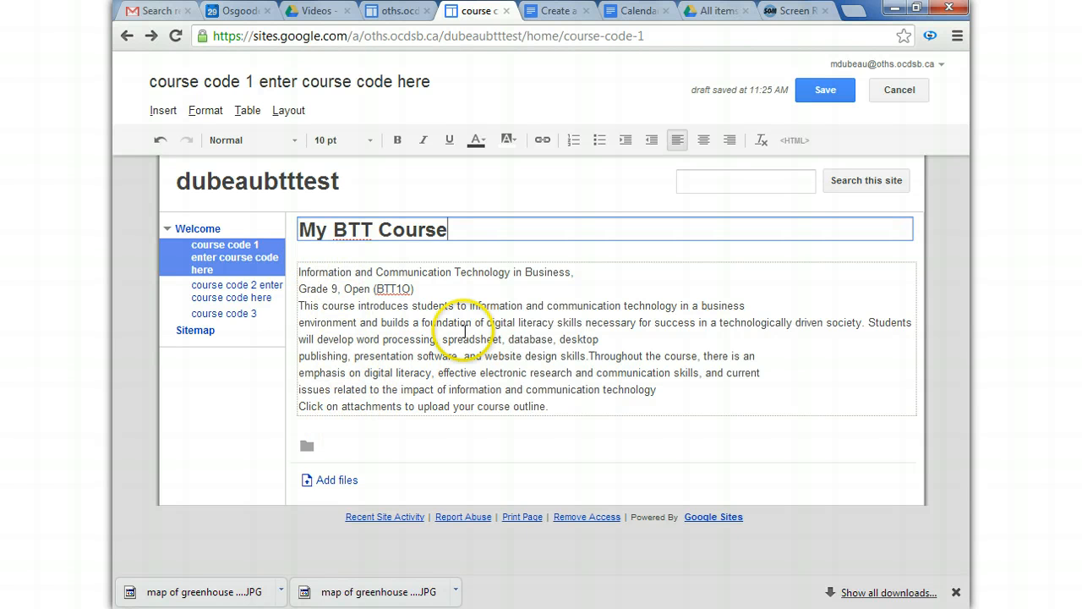
pyautogui.click(824, 93)
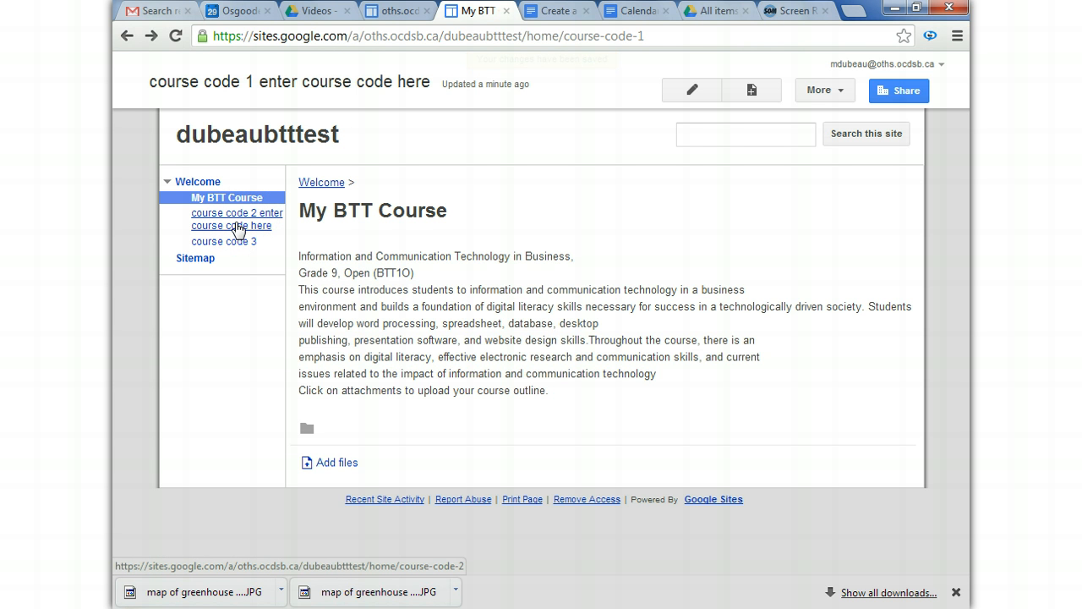
# Step: Open the "course code 2 enter course code here" page for editing and change its title to "My blog URL"
pyautogui.click(238, 228)
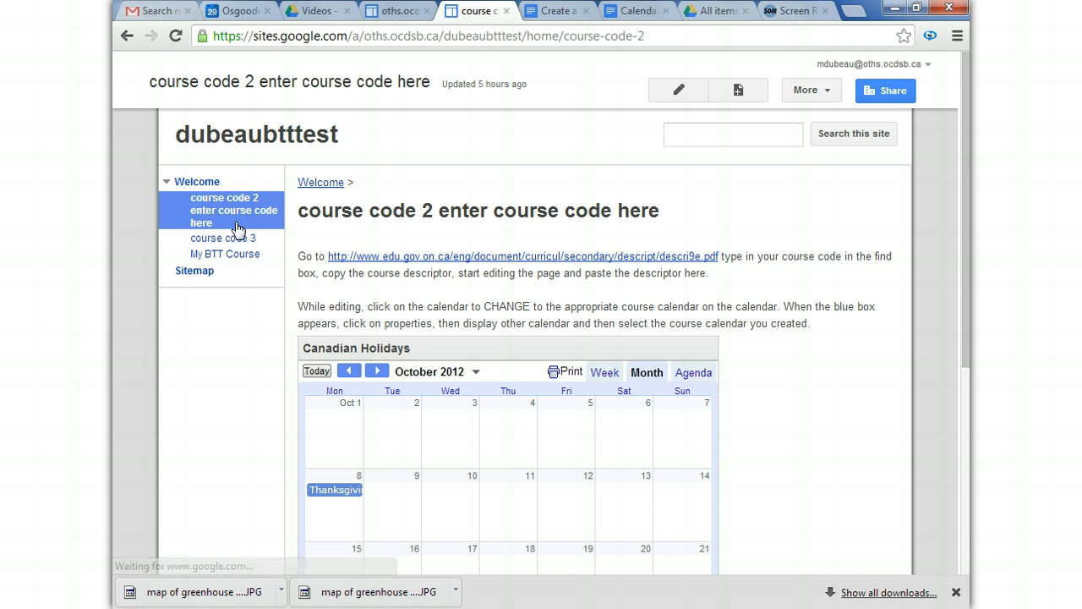
pyautogui.click(684, 96)
pyautogui.click(662, 234)
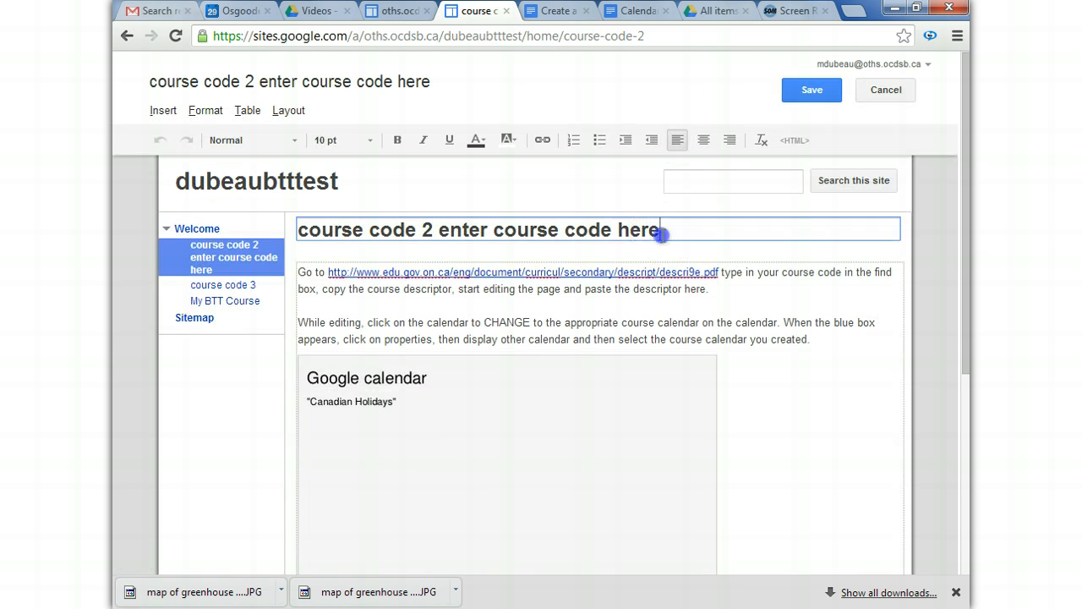
pyautogui.moveTo(662, 234); pyautogui.dragTo(270, 240)
pyautogui.write('M')
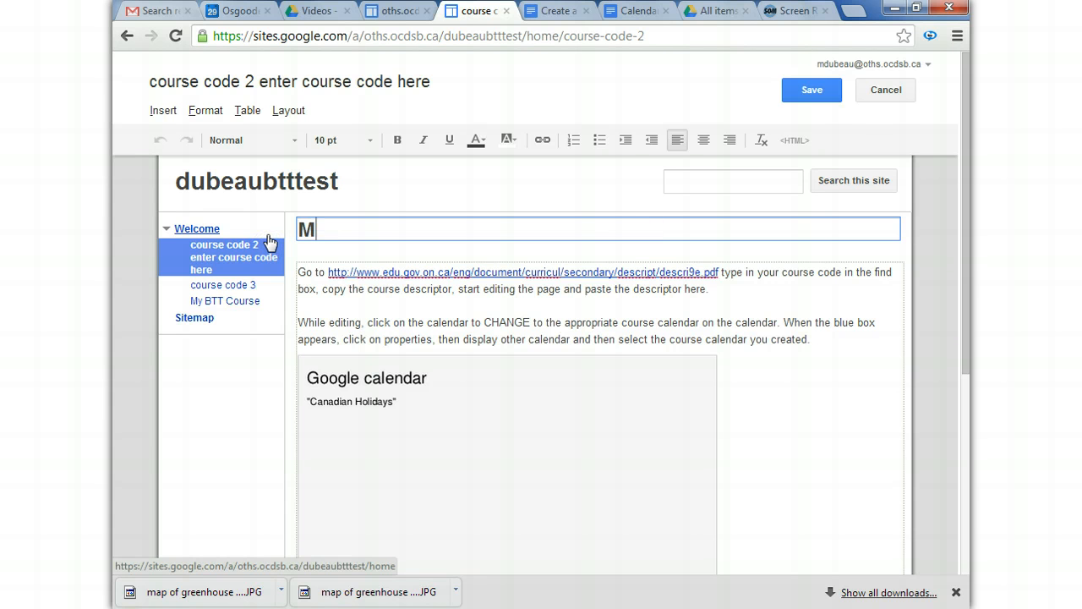
pyautogui.write('y blog URL')
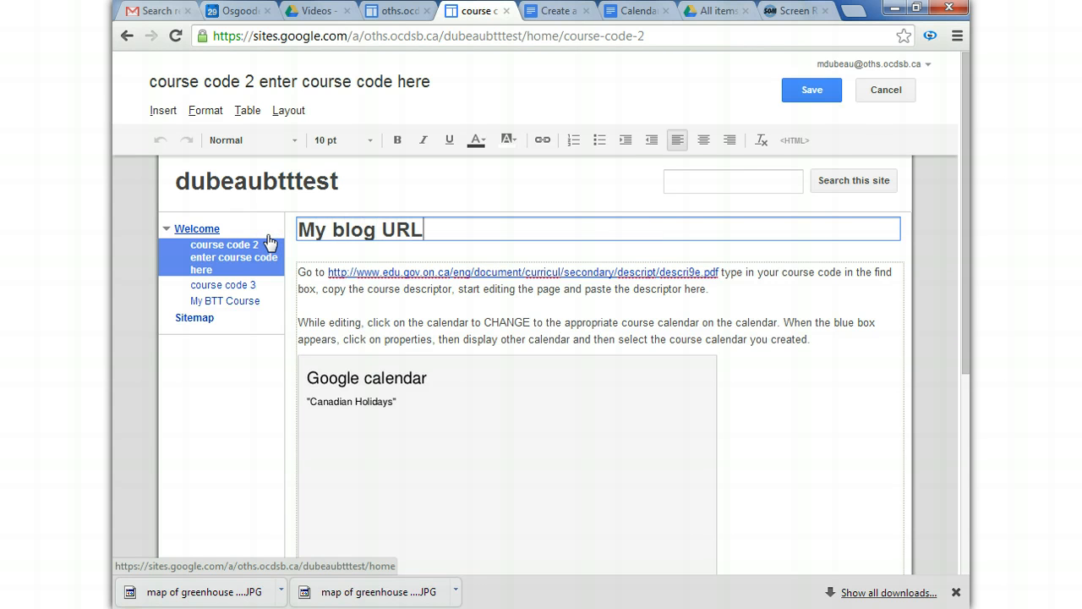
pyautogui.moveTo(812, 340); pyautogui.dragTo(300, 272)
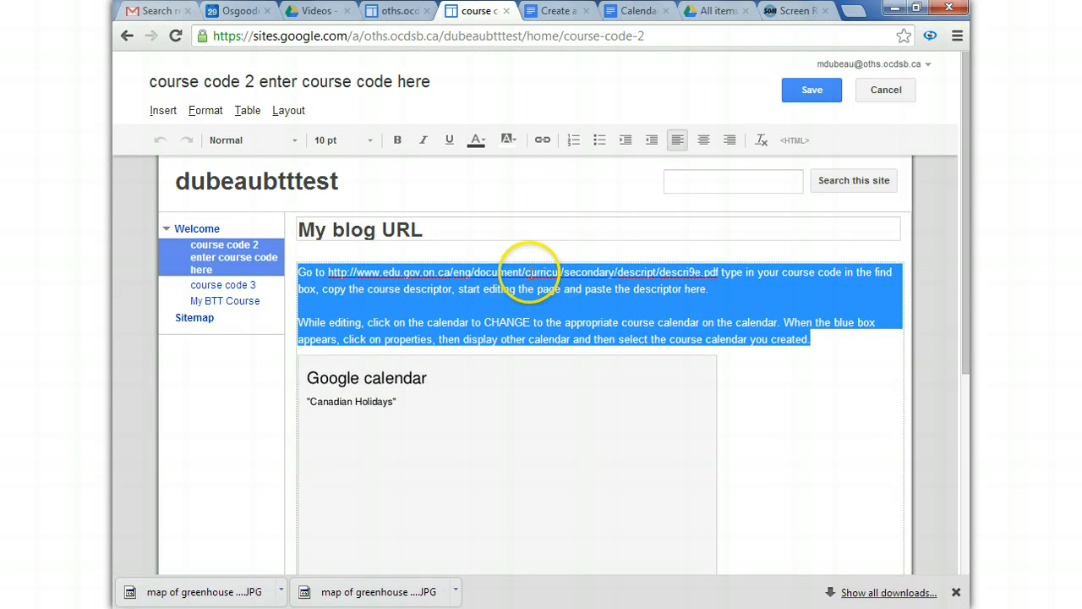
pyautogui.click(523, 254)
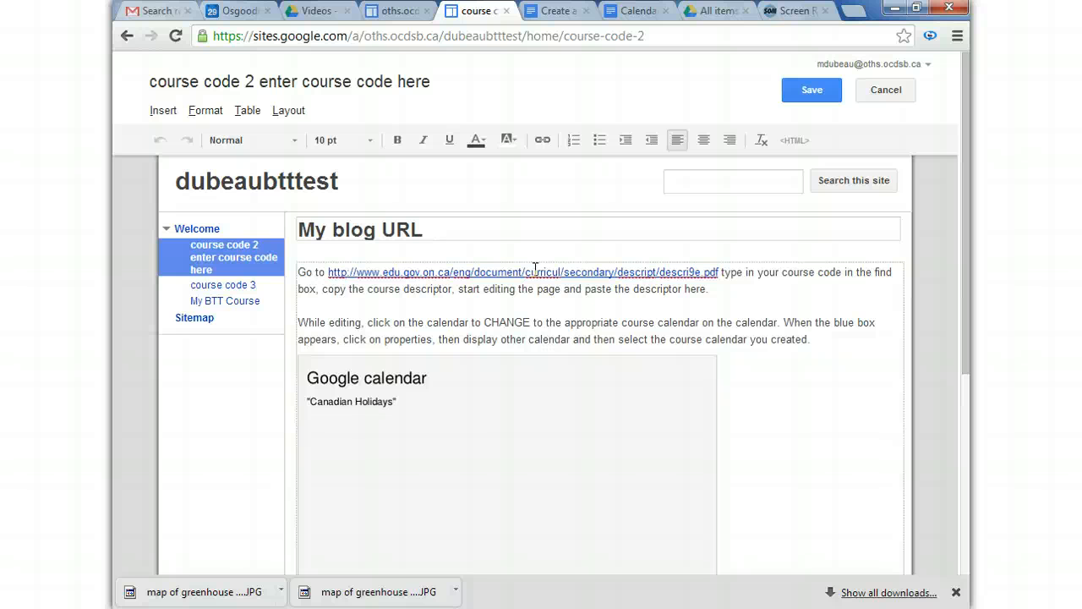
pyautogui.click(586, 387)
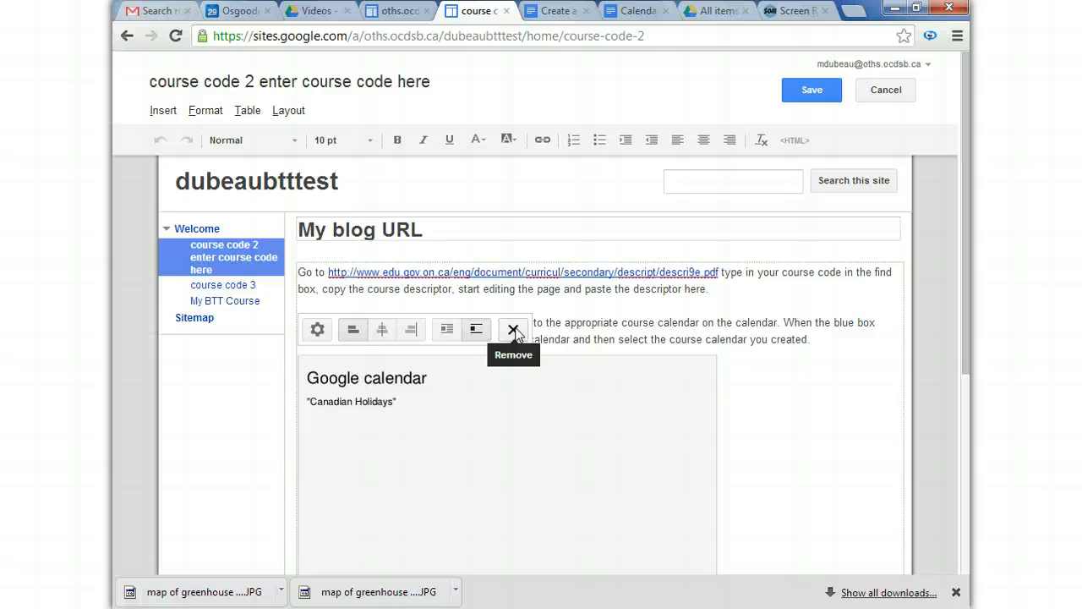
pyautogui.click(536, 388)
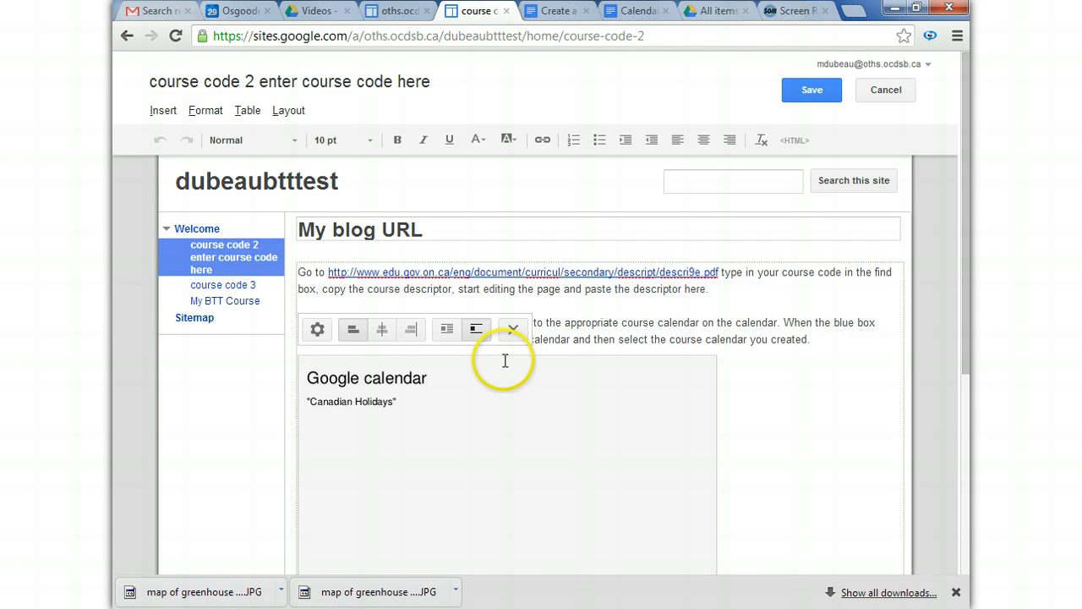
# Step: Delete the instruction paragraphs and the Google calendar from the "My blog URL" page body
pyautogui.click(825, 338)
pyautogui.moveTo(825, 338); pyautogui.dragTo(298, 271)
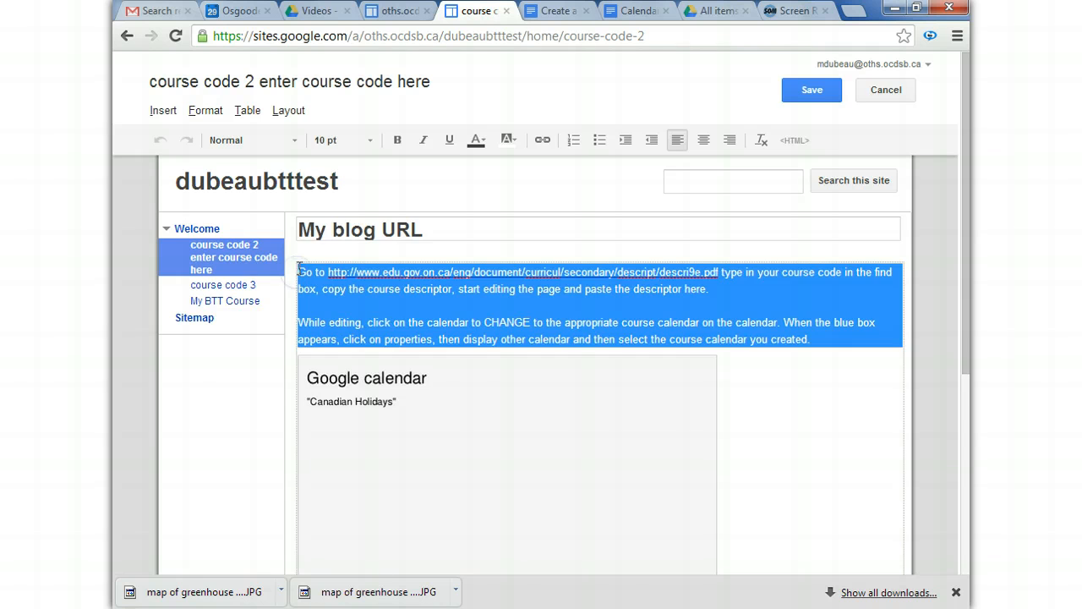
pyautogui.press('Delete')
pyautogui.click(426, 290)
pyautogui.press('Delete')
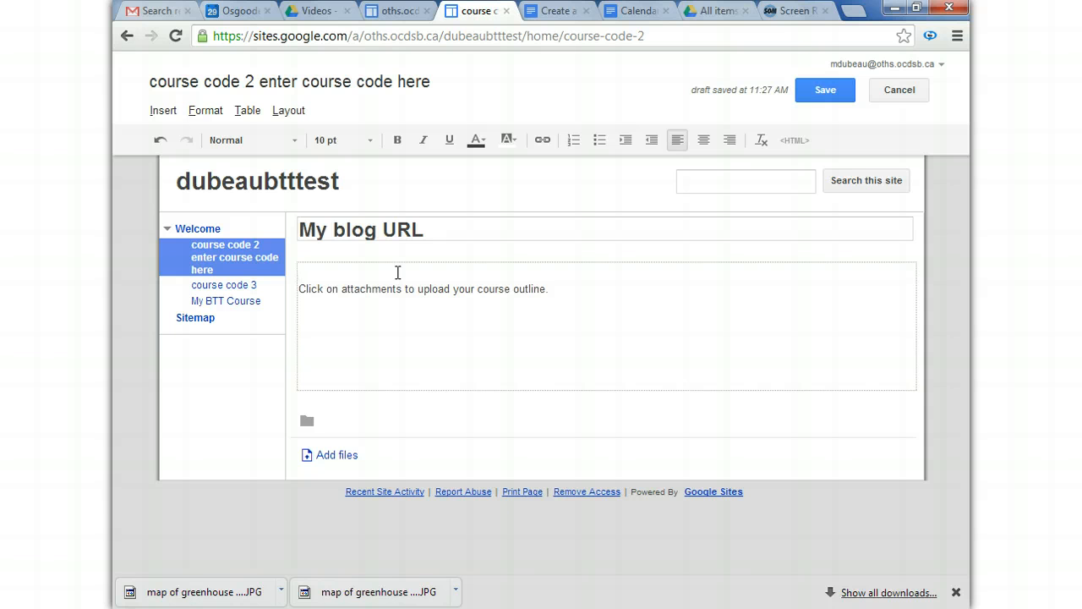
# Step: Insert a web address link at the start of the page body, displayed as "My Blogger Blog" and pointing to the teacher's blogger.com address
pyautogui.click(399, 272)
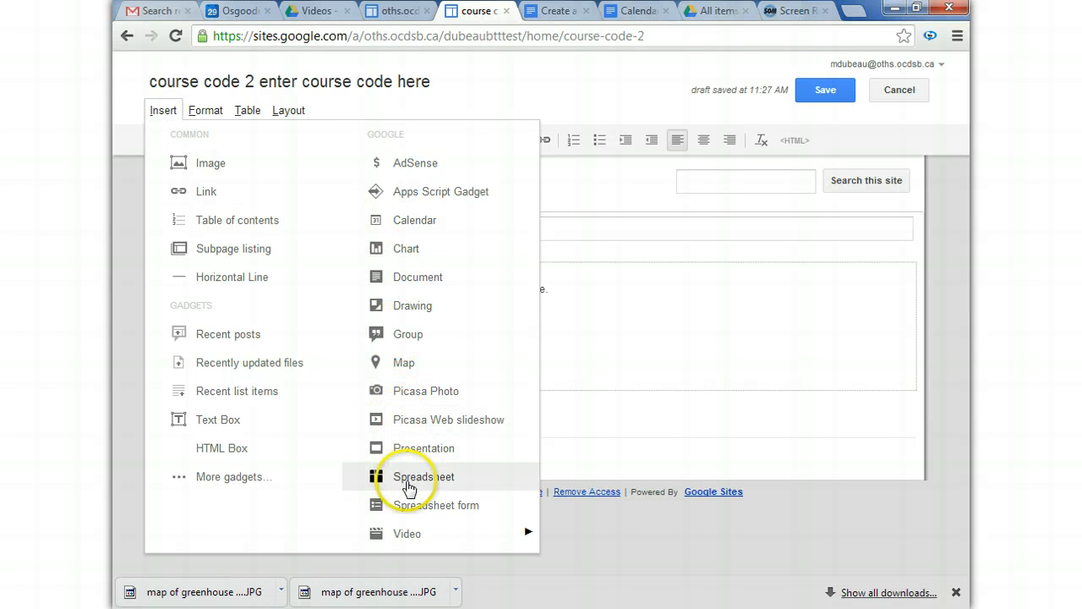
pyautogui.click(232, 196)
pyautogui.click(462, 171)
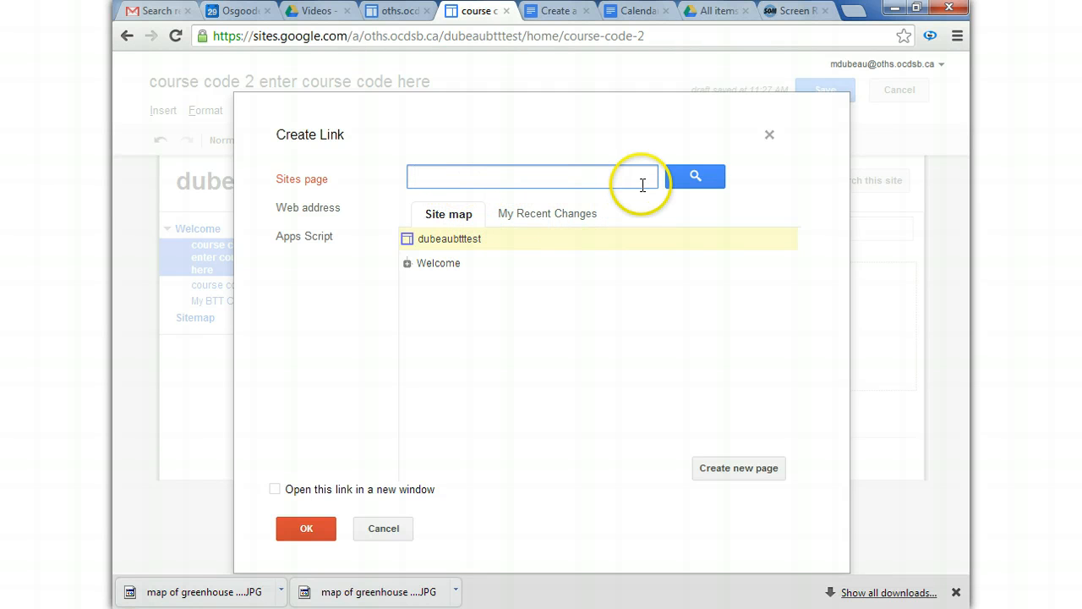
pyautogui.click(328, 207)
pyautogui.click(326, 183)
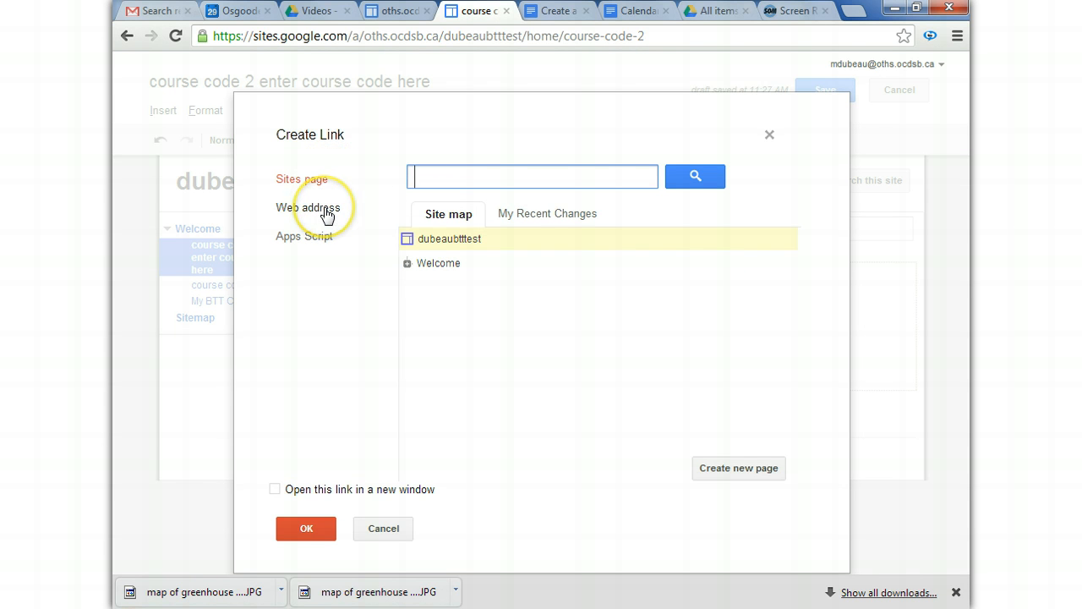
pyautogui.click(326, 212)
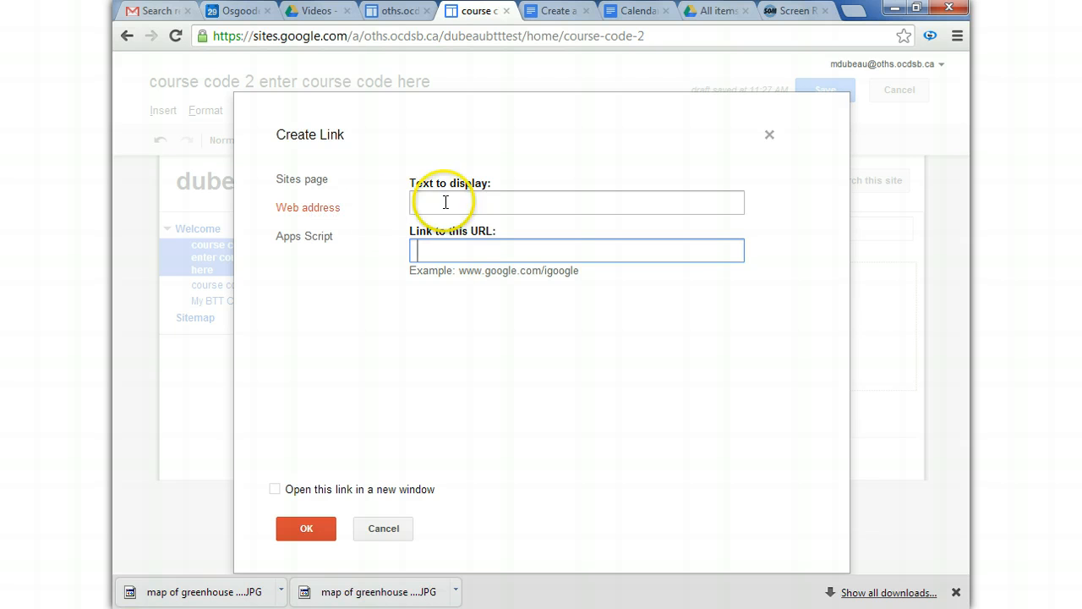
pyautogui.click(445, 202)
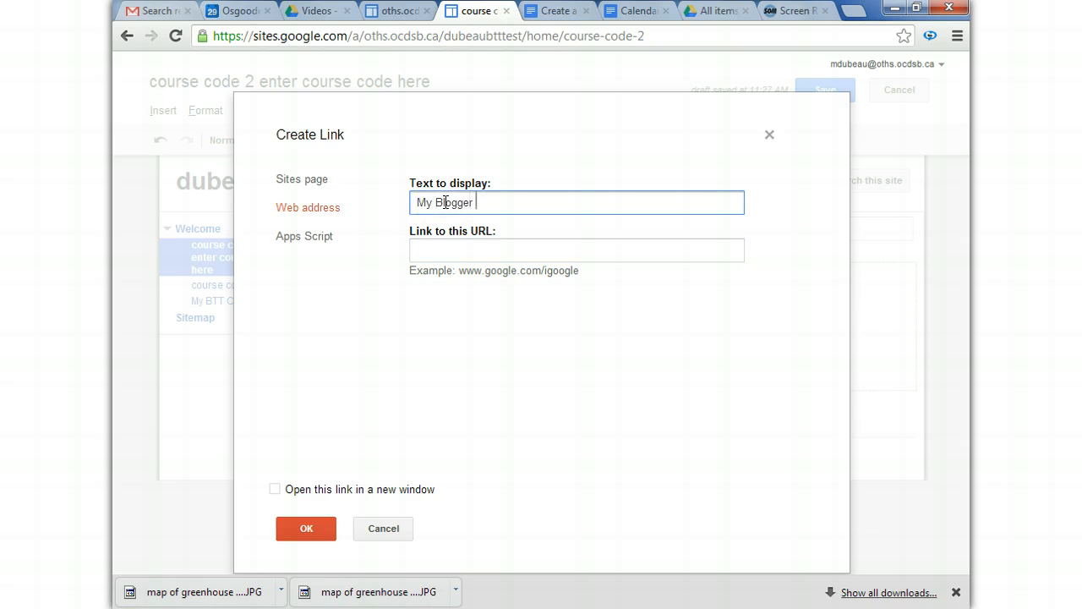
pyautogui.click(471, 258)
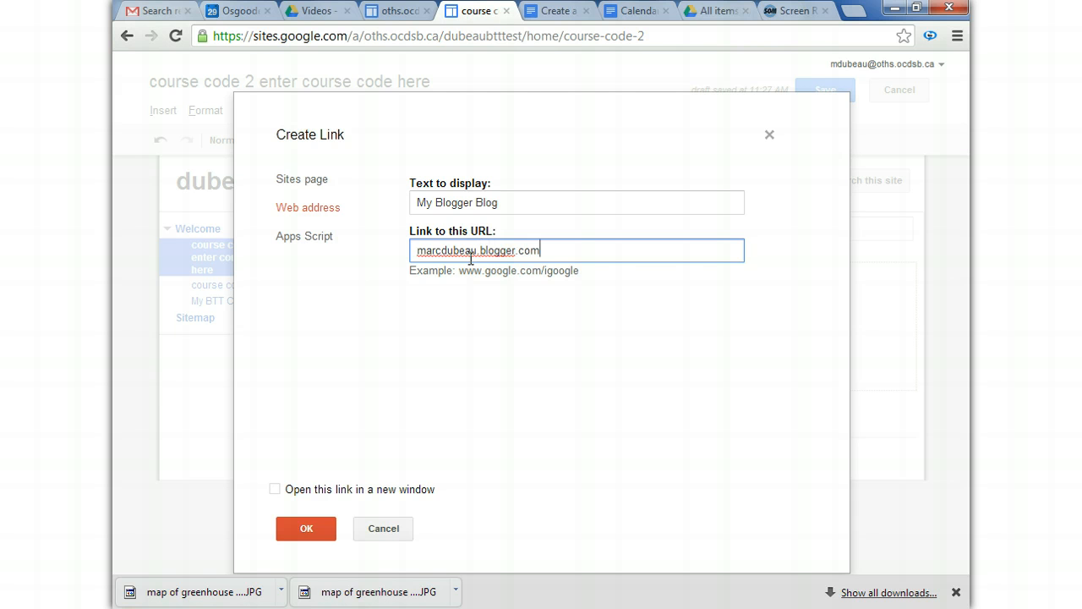
pyautogui.click(314, 526)
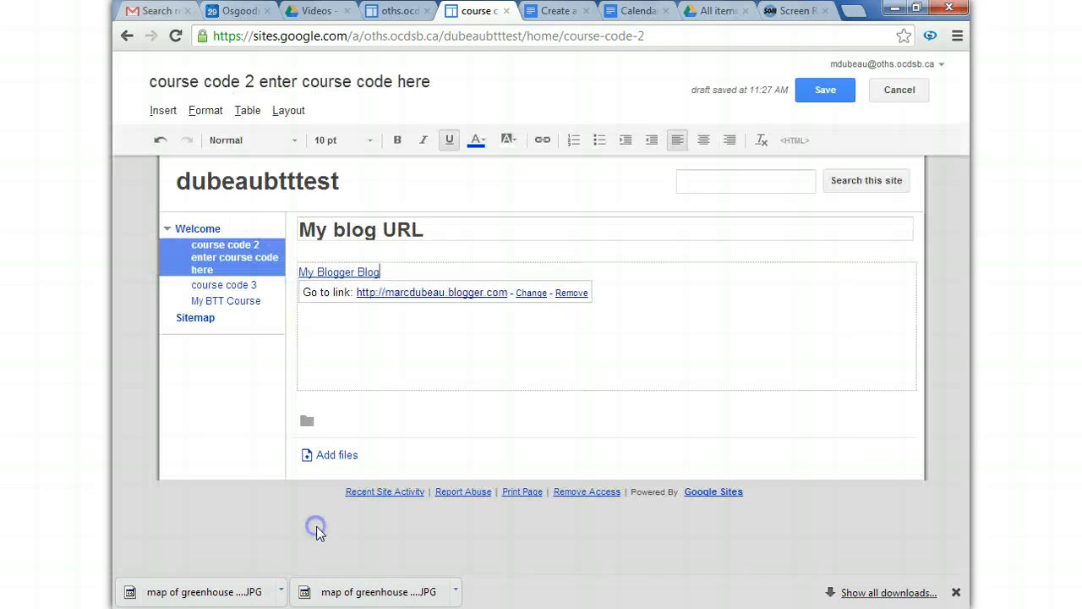
# Step: Test the "My Blogger Blog" link's destination and return to the page being edited
pyautogui.click(464, 294)
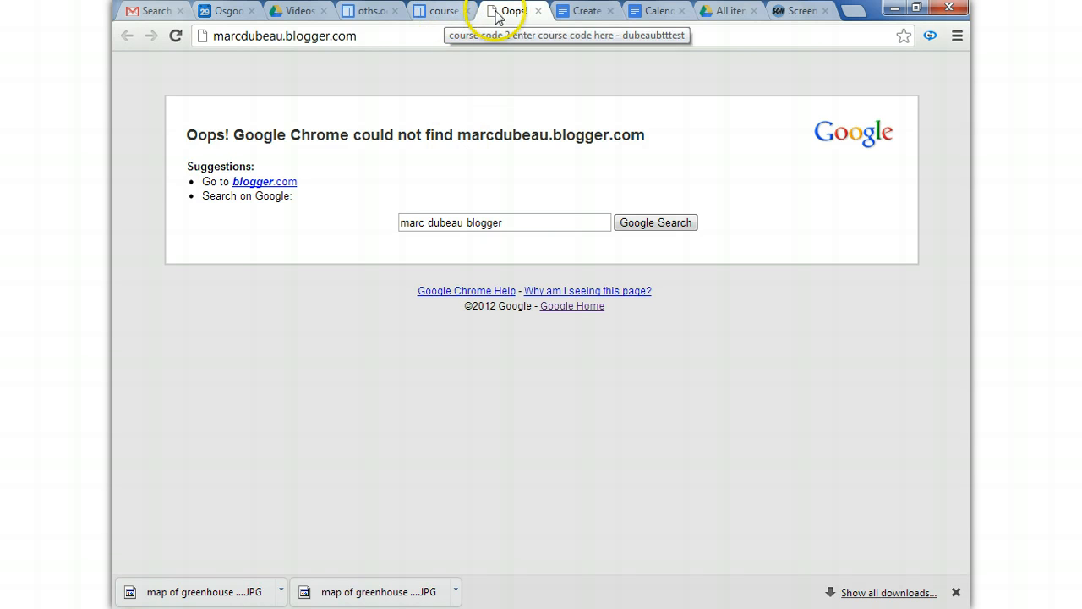
pyautogui.click(445, 11)
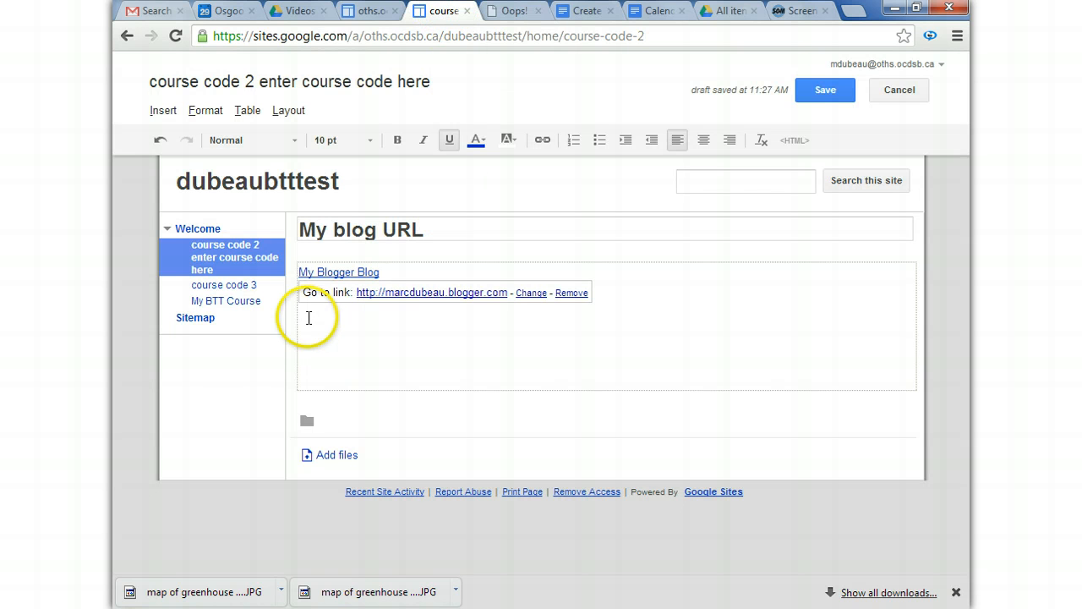